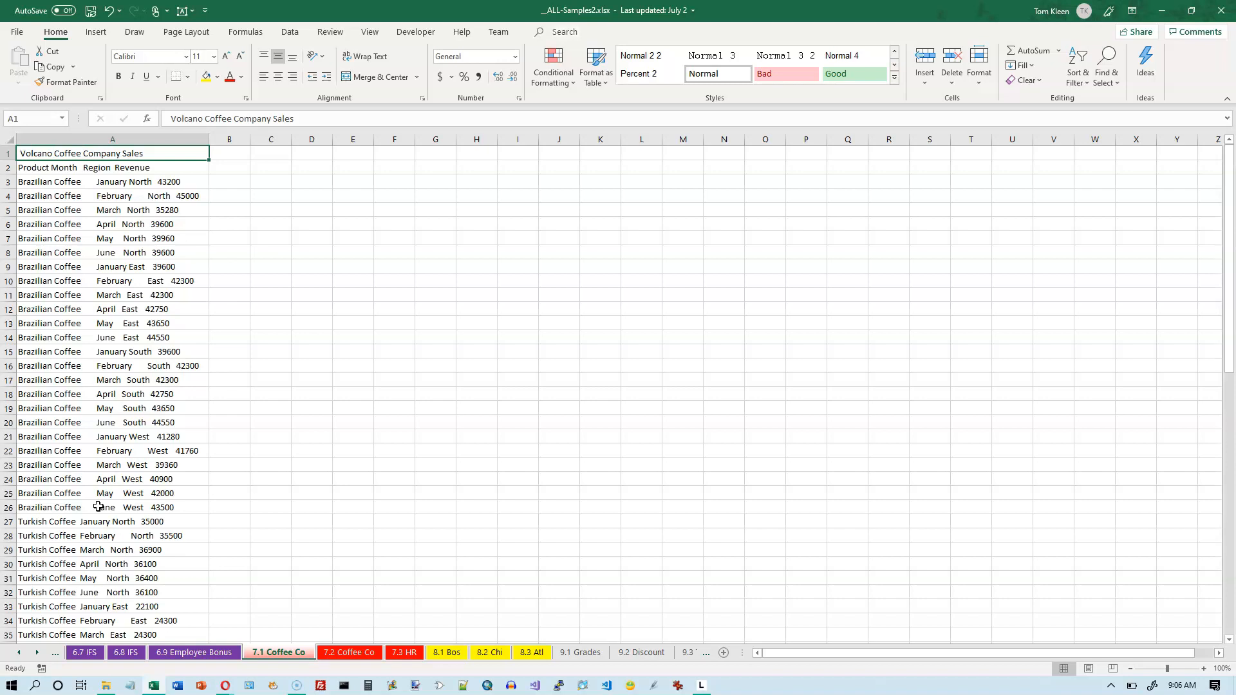
click(37, 168)
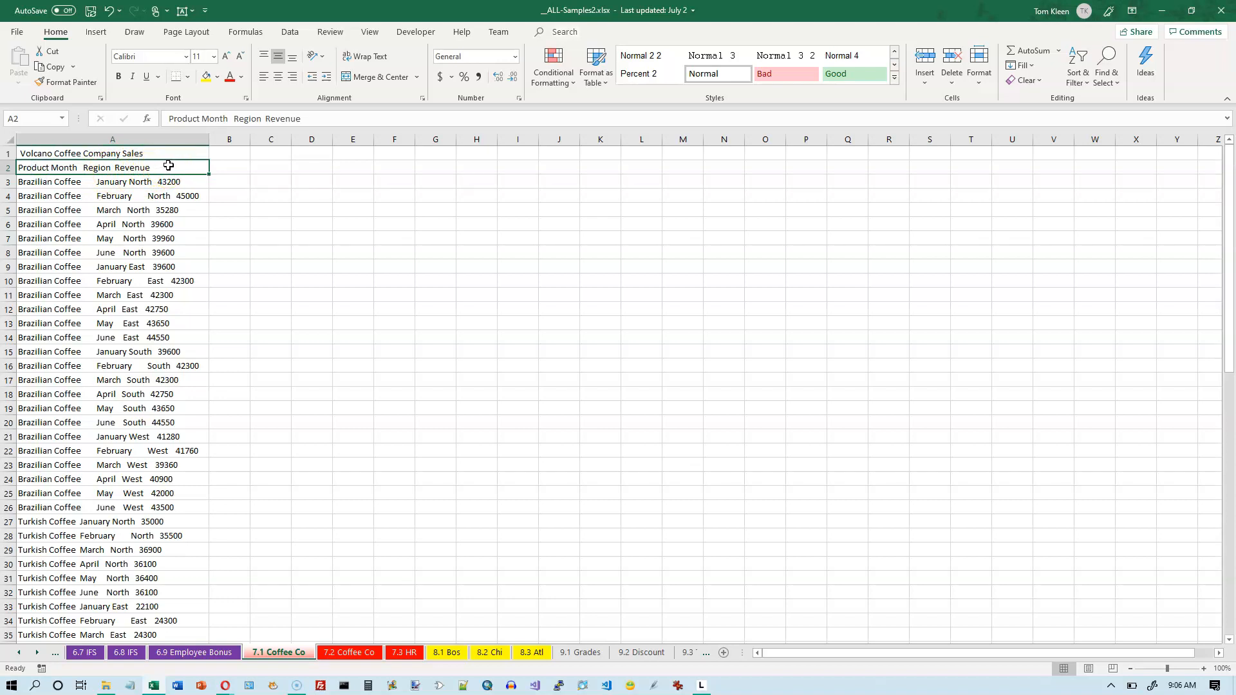
click(62, 182)
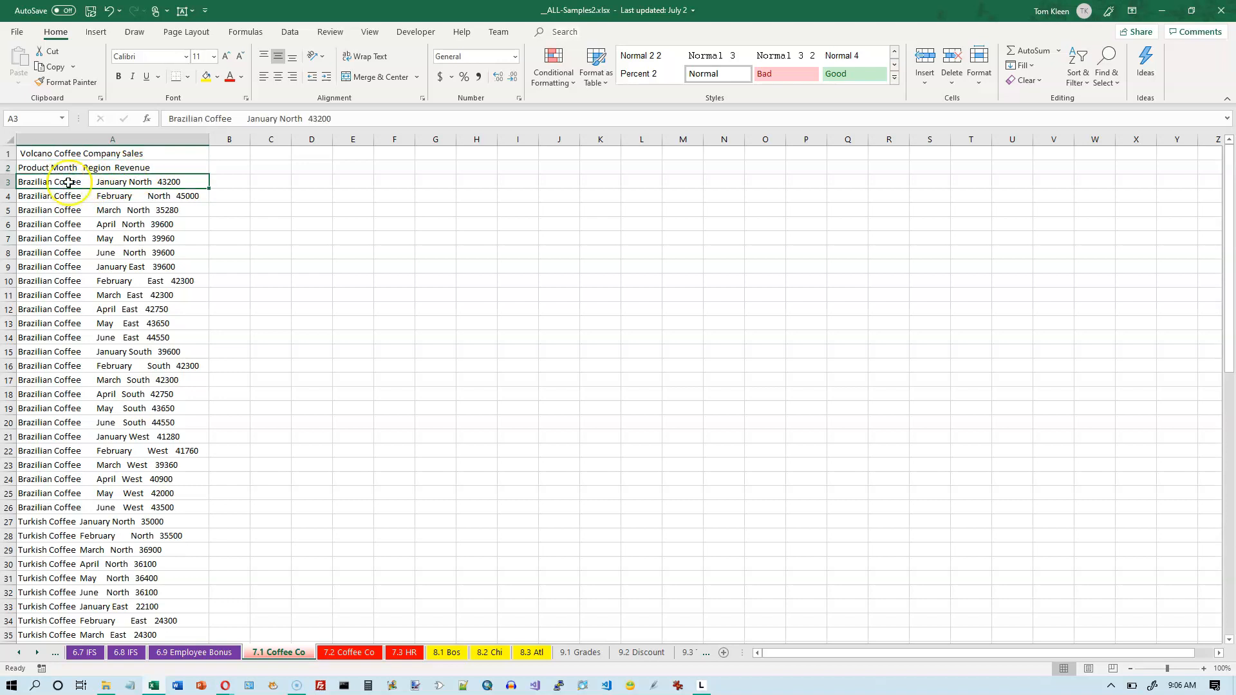
click(133, 181)
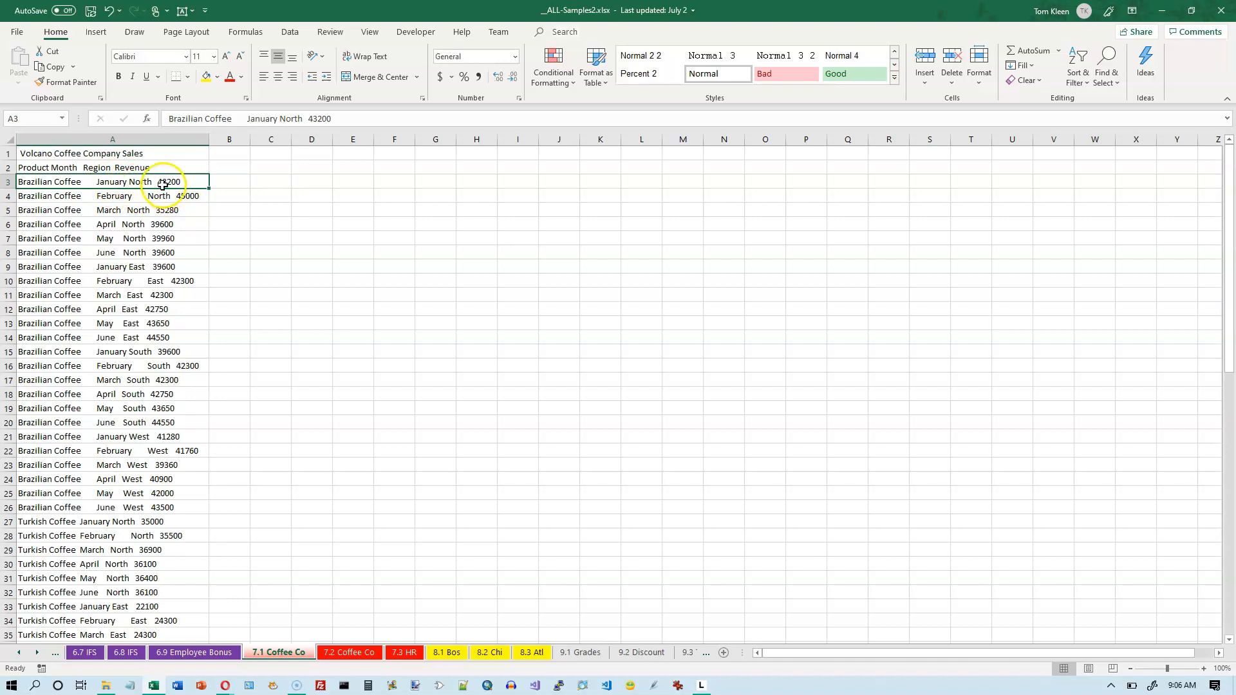
click(227, 185)
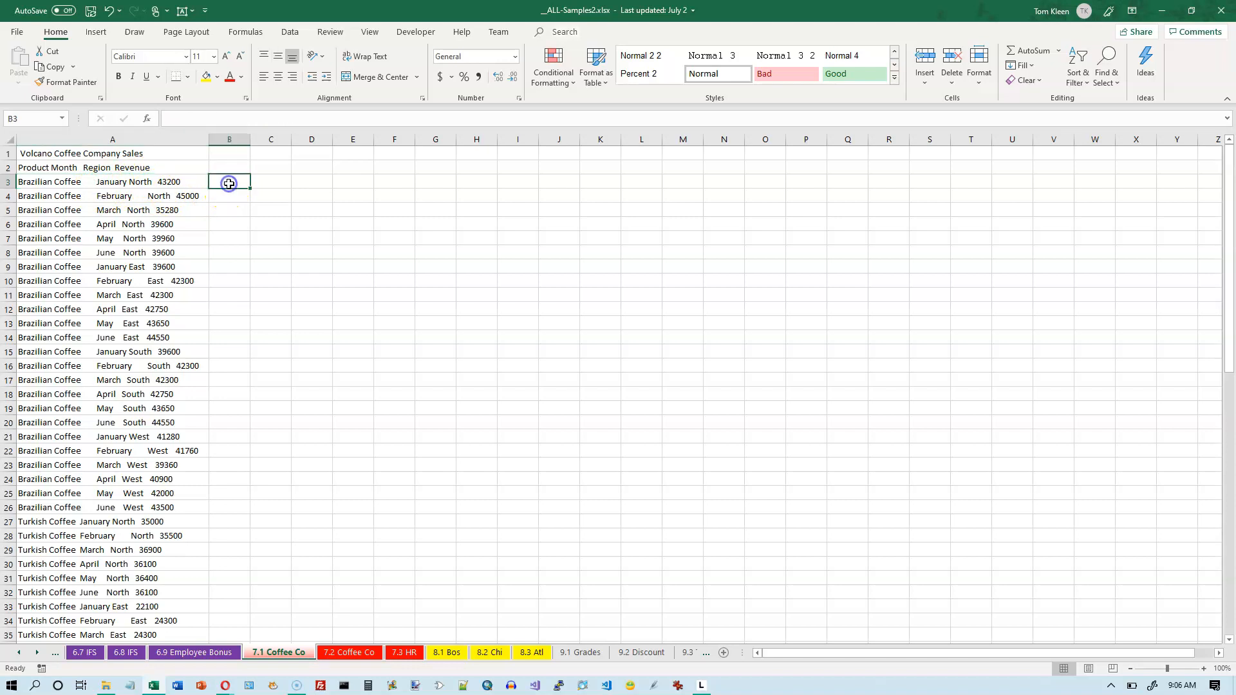
click(257, 182)
click(312, 181)
click(353, 180)
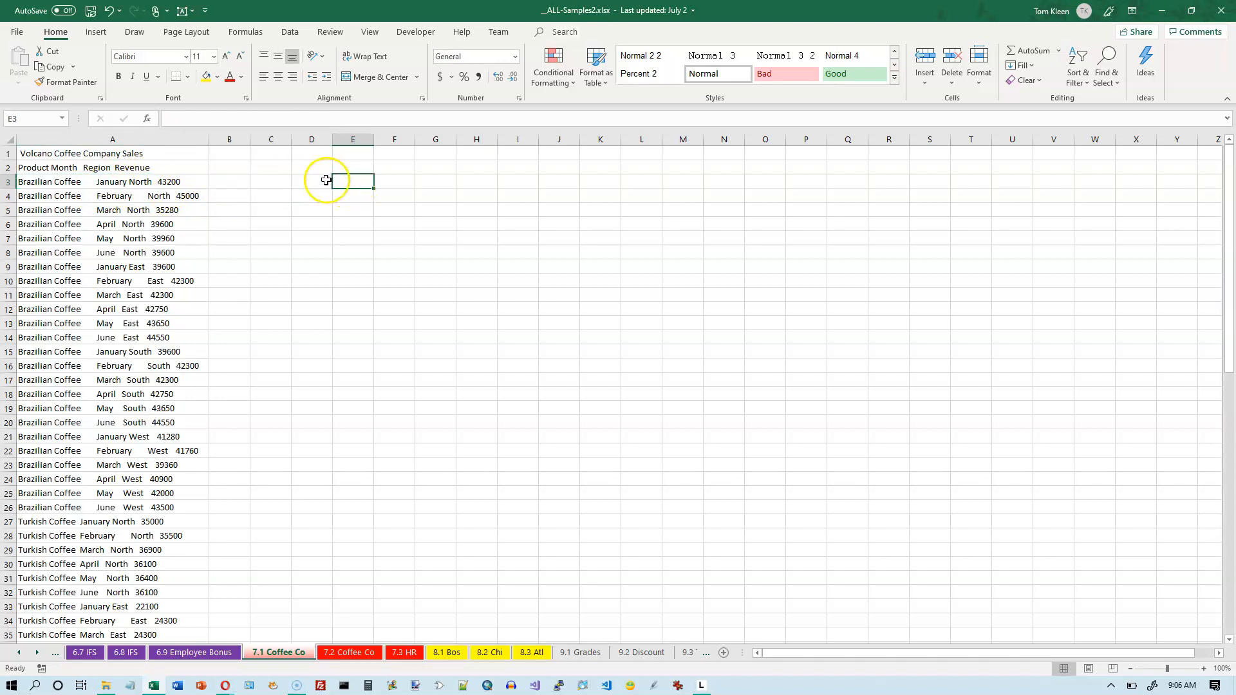
Enter Brazilian Coffee as the sample product name in cells B3 and B4.
click(233, 182)
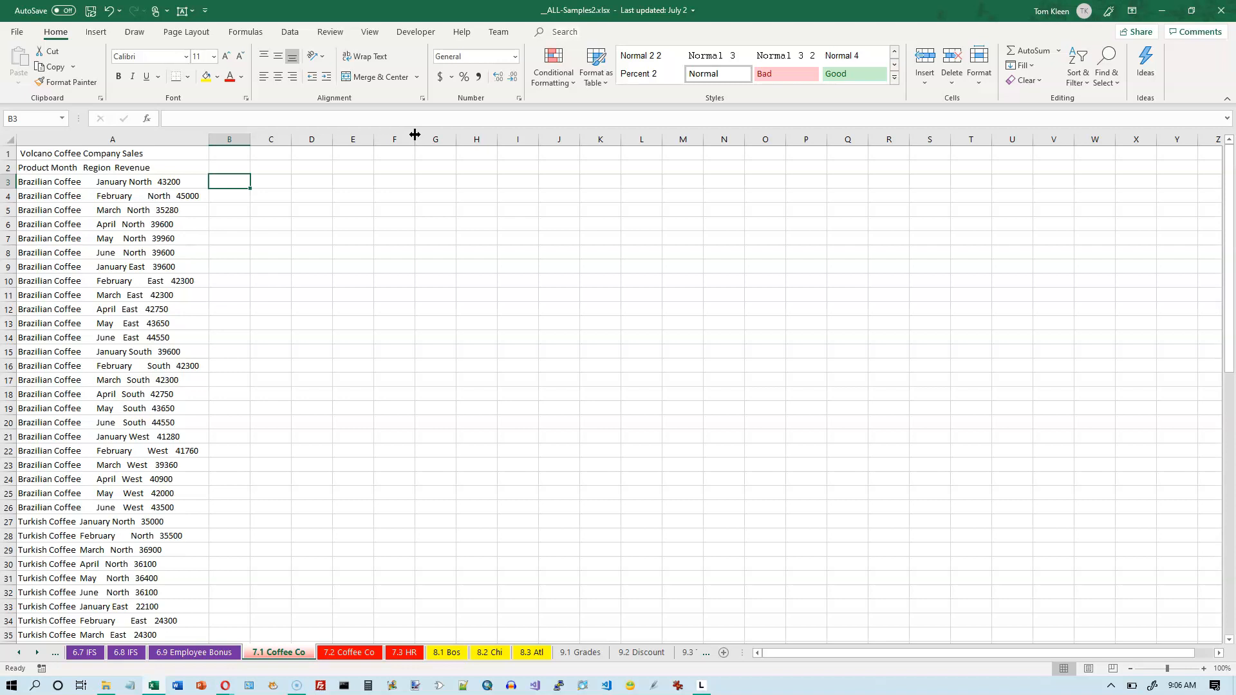
text(Bra)
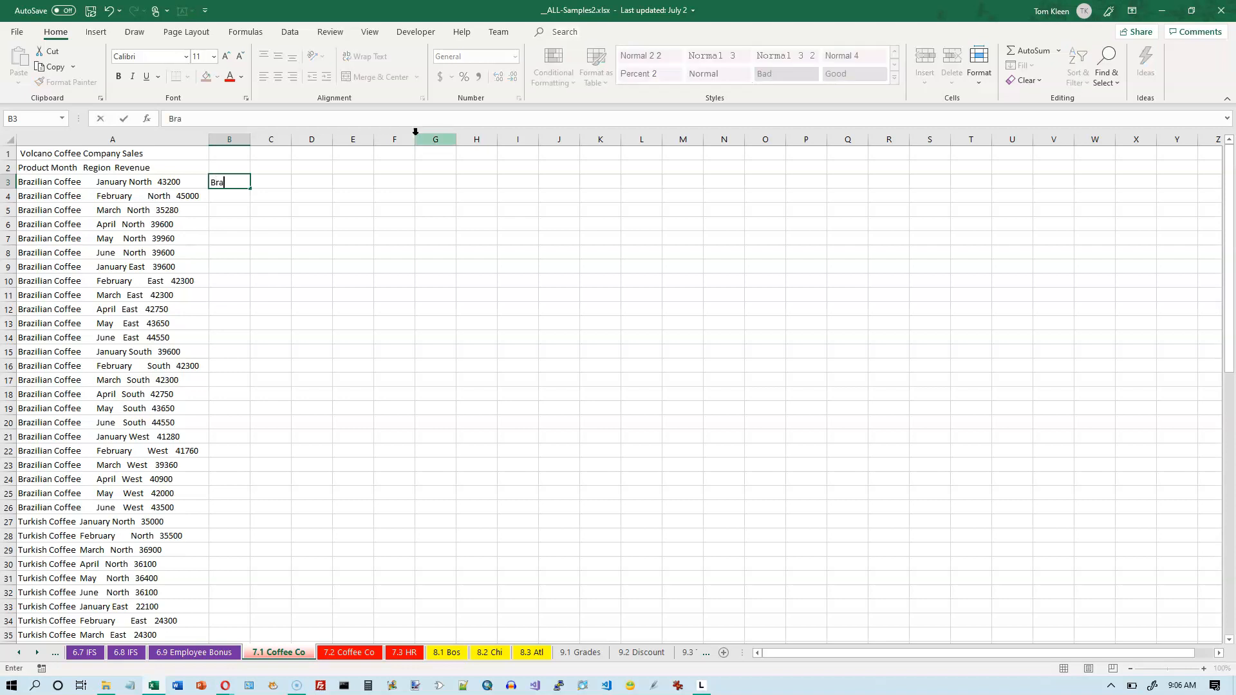
text(zilian Coffee)
key(Return)
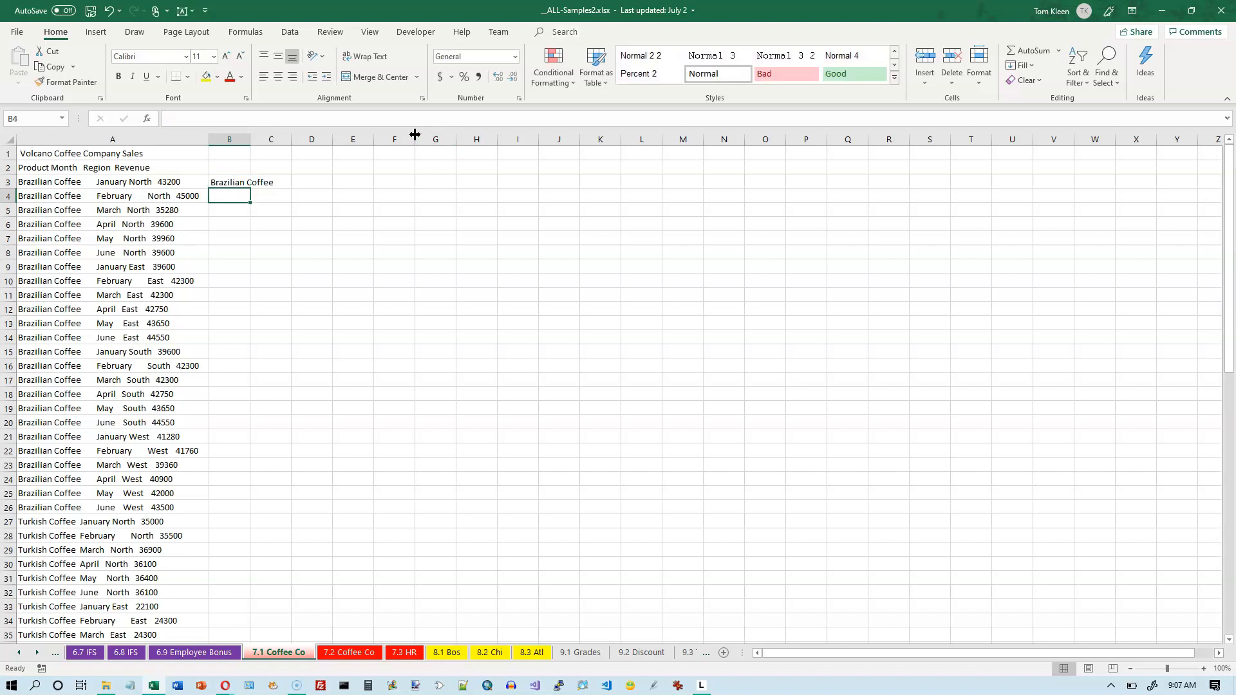
text(Brazilian Coffee)
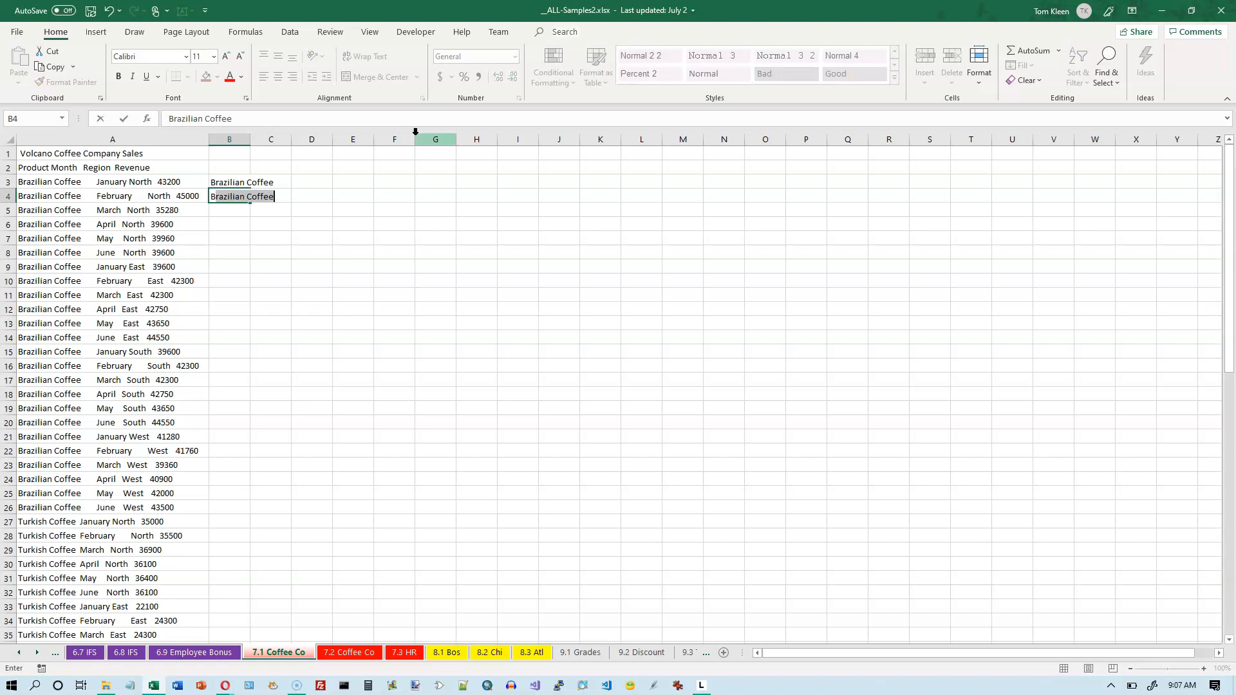
key(Return)
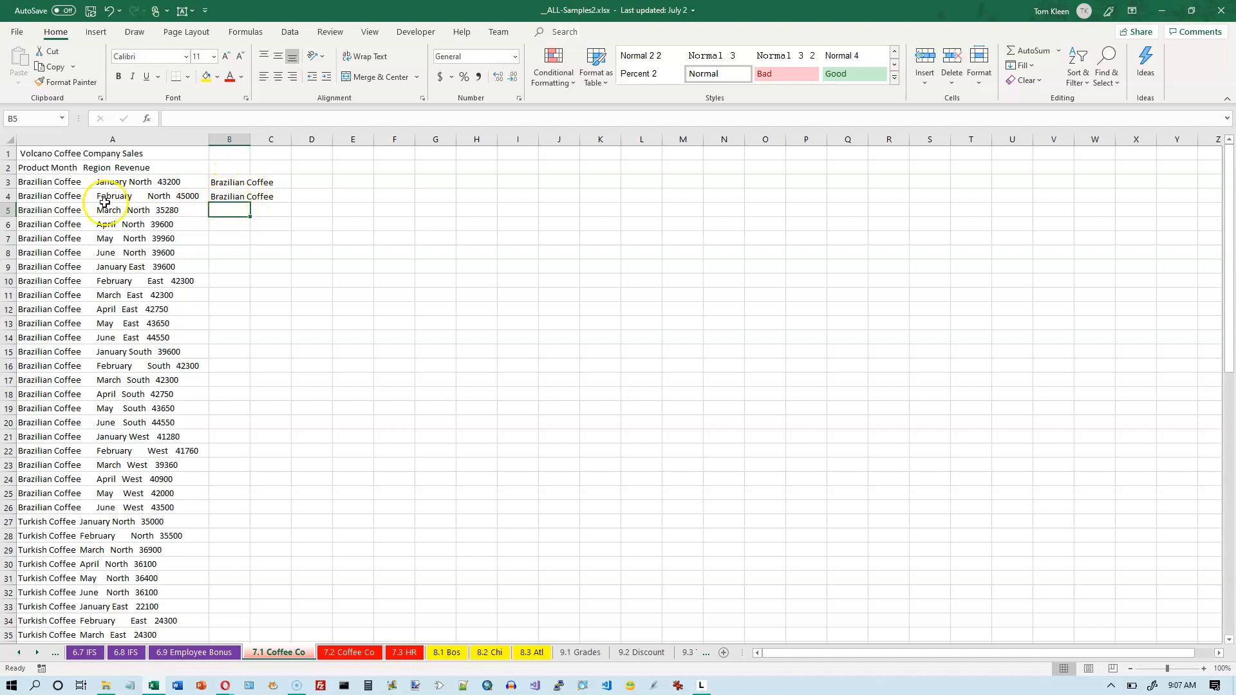
Flash Fill the remaining product names in column B from the two sample entries.
click(222, 180)
click(225, 193)
click(223, 183)
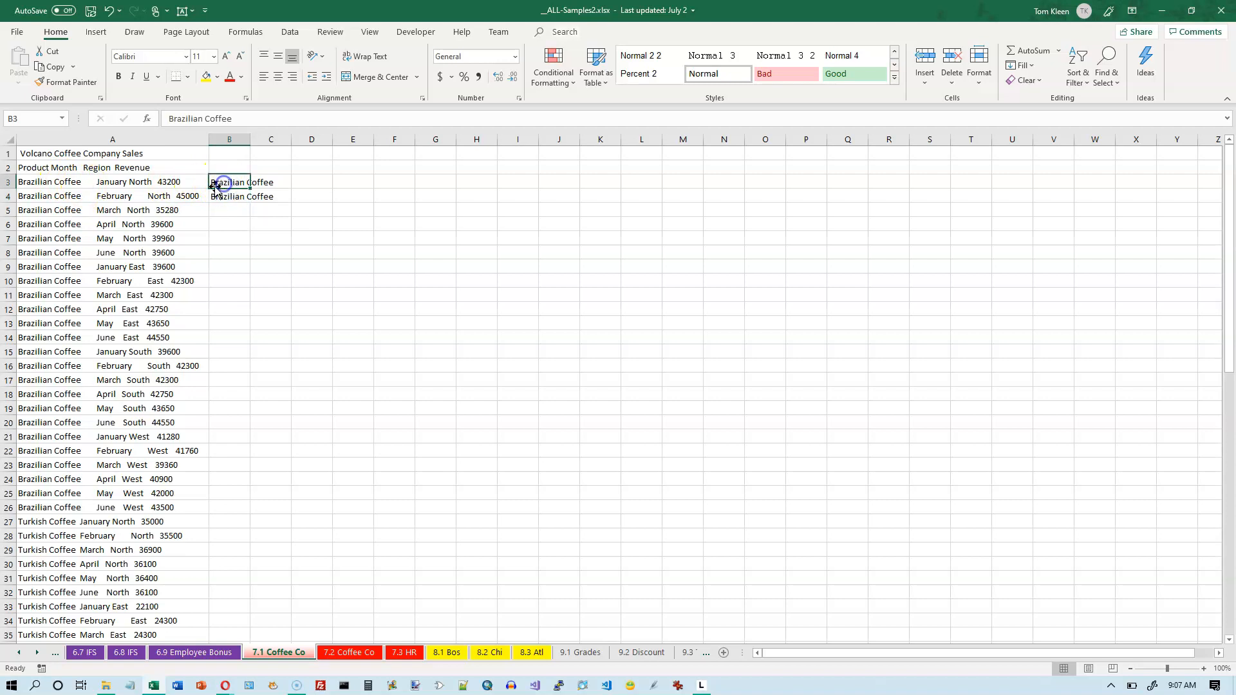
click(225, 191)
click(228, 210)
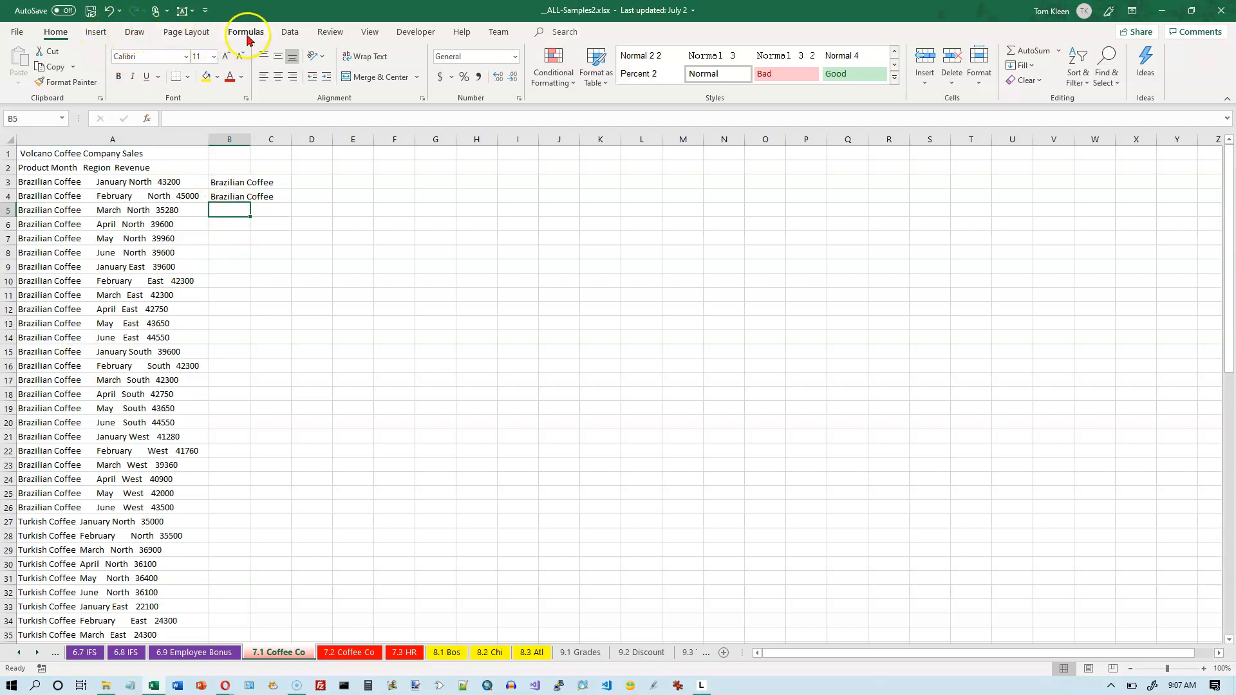
click(290, 34)
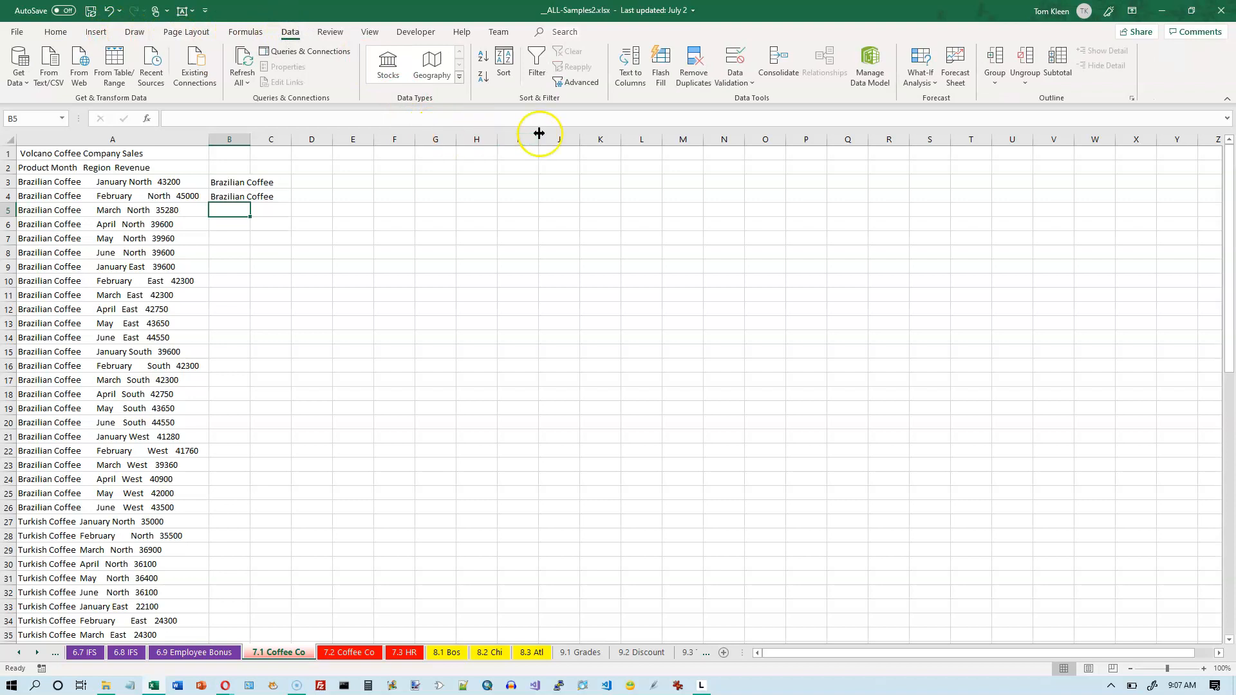
click(662, 65)
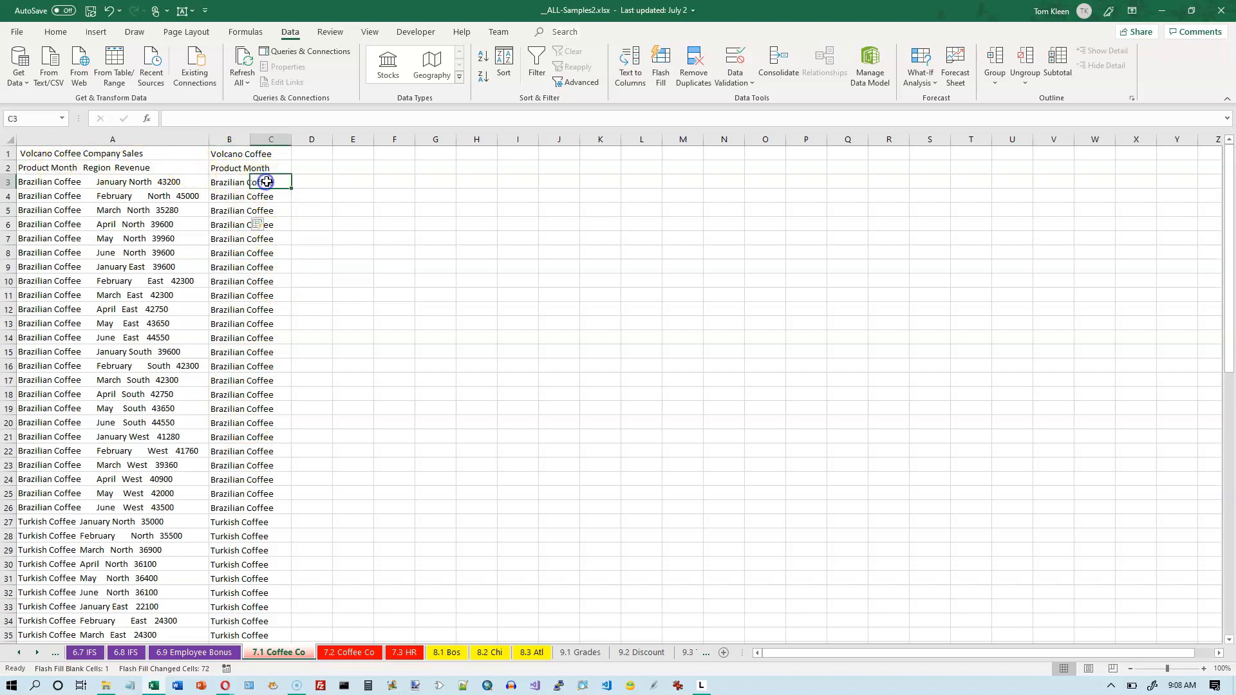
Widen column B so the full product names fit inside it.
click(320, 180)
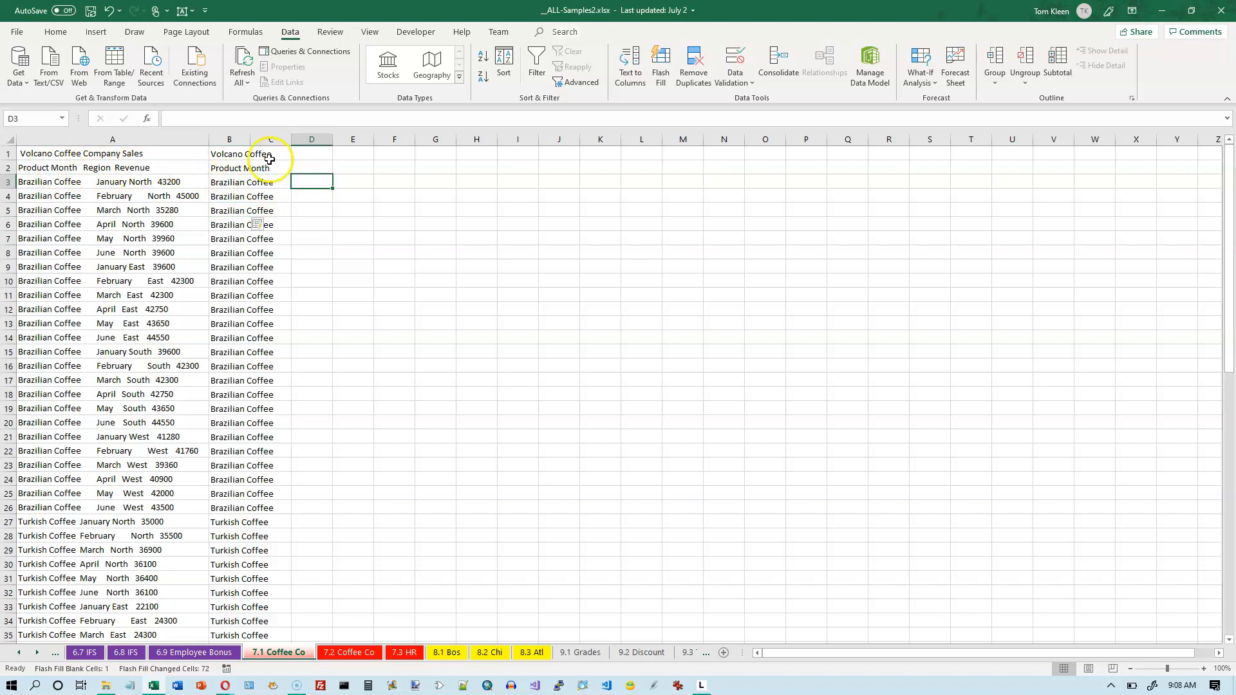
click(323, 183)
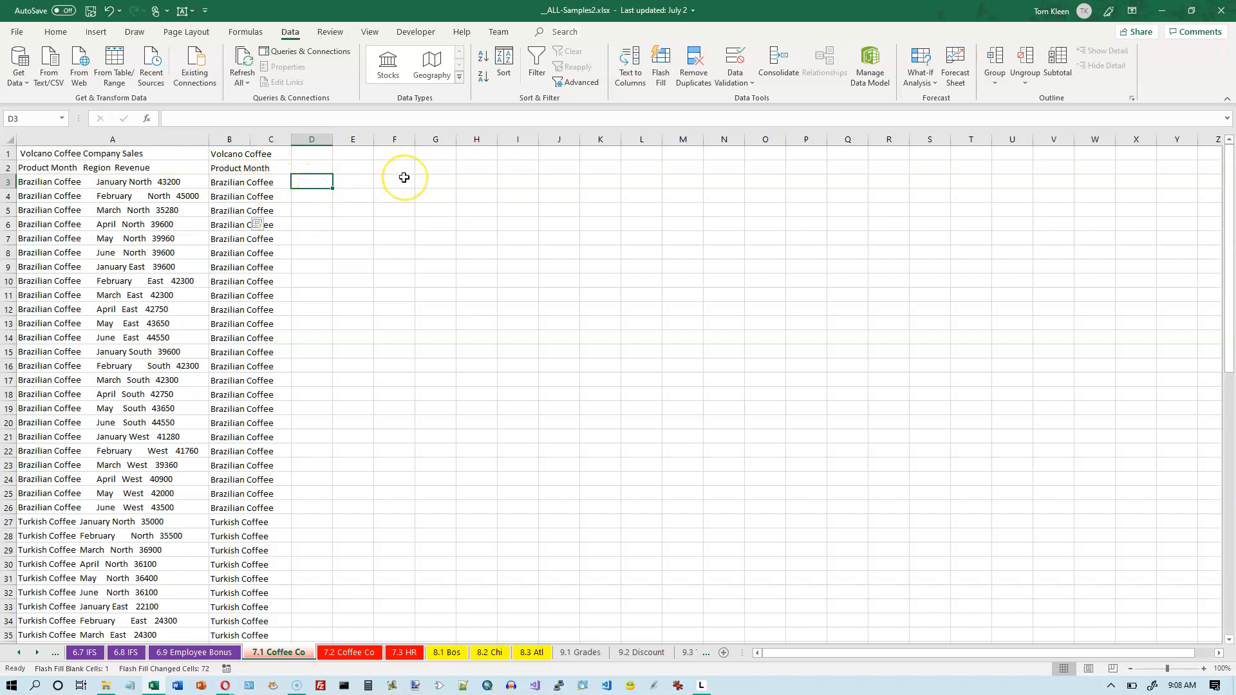
key(Left)
click(261, 186)
drag(251, 139, 306, 140)
Enter January in C3 and February in C4, accepting the suggested Flash Fill months for the rest of column C.
click(333, 178)
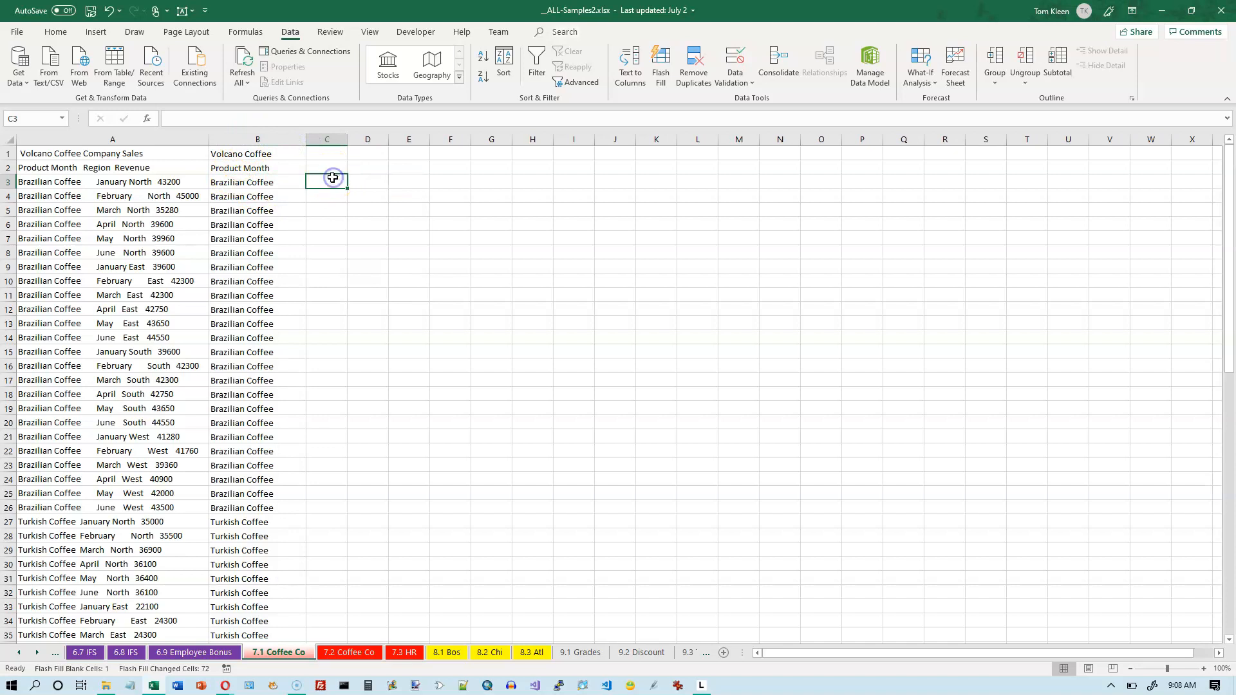
text(January)
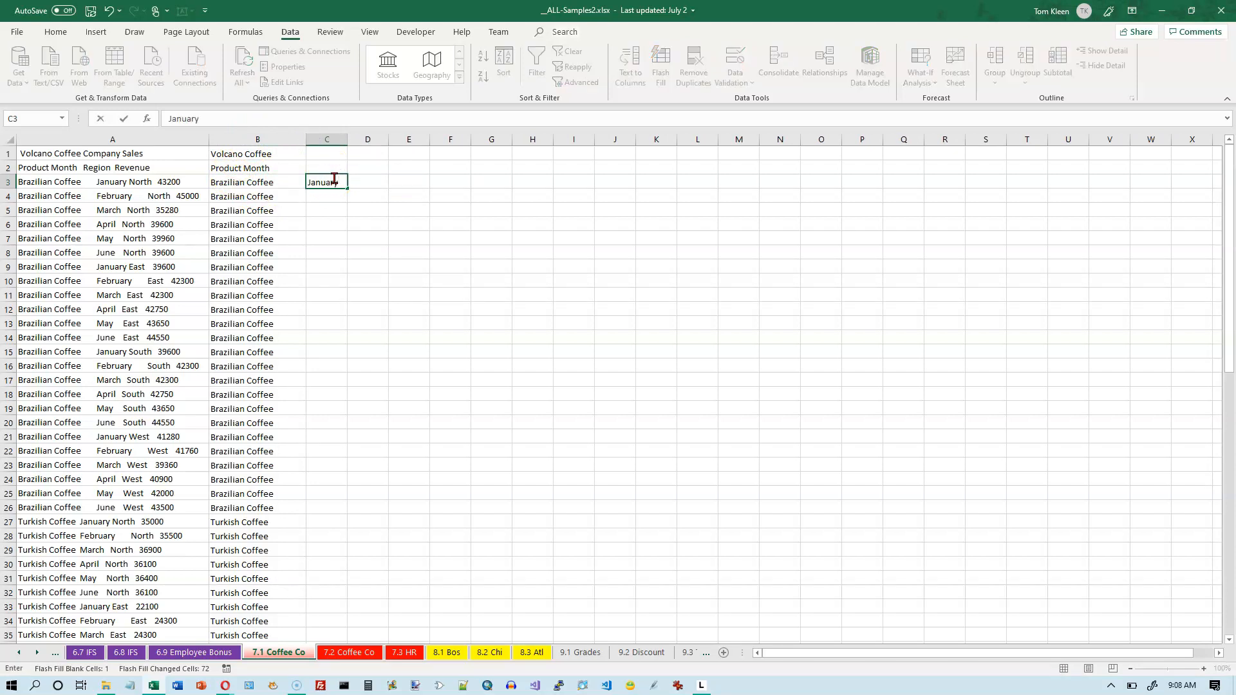
key(Return)
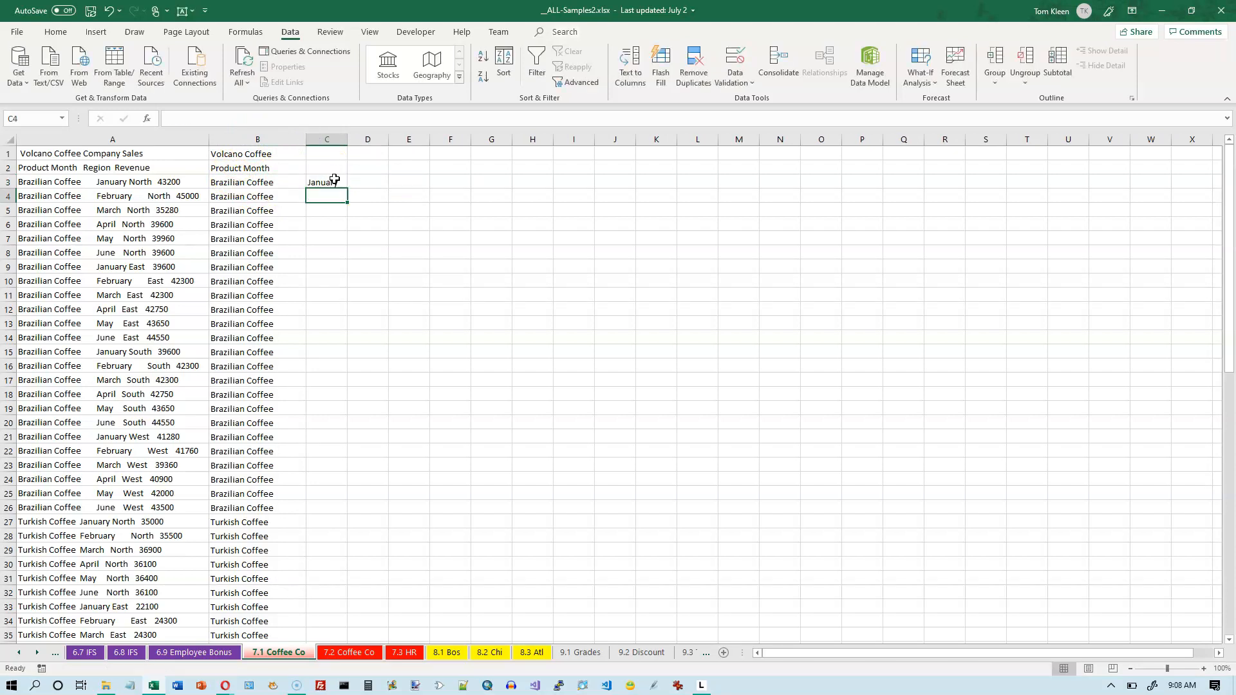
text(February)
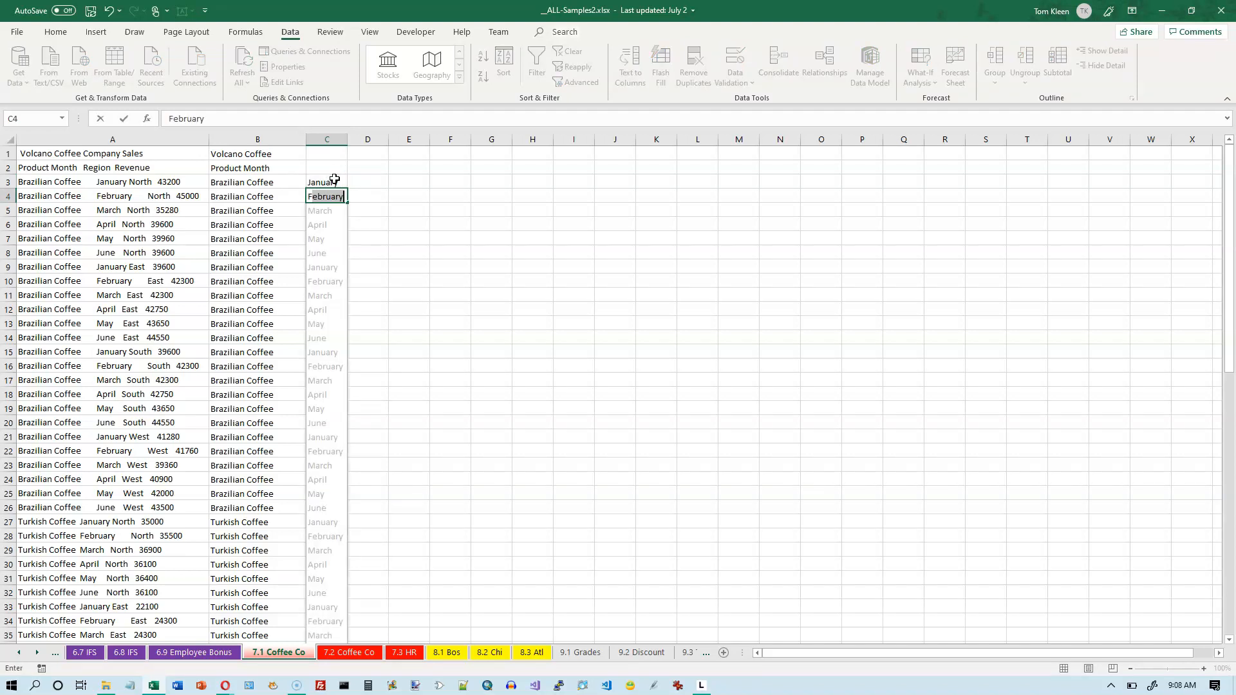
click(324, 199)
key(Return)
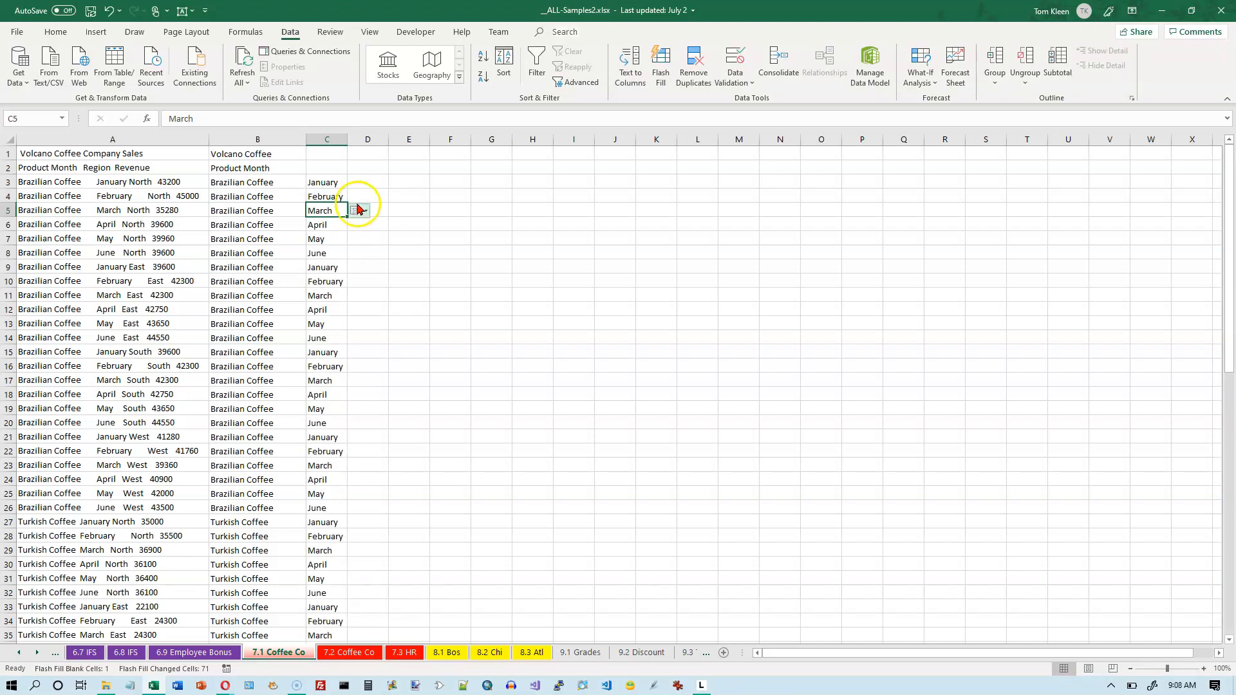
Enter North in D3 and D4, and Flash Fill the remaining regions in column D.
click(377, 181)
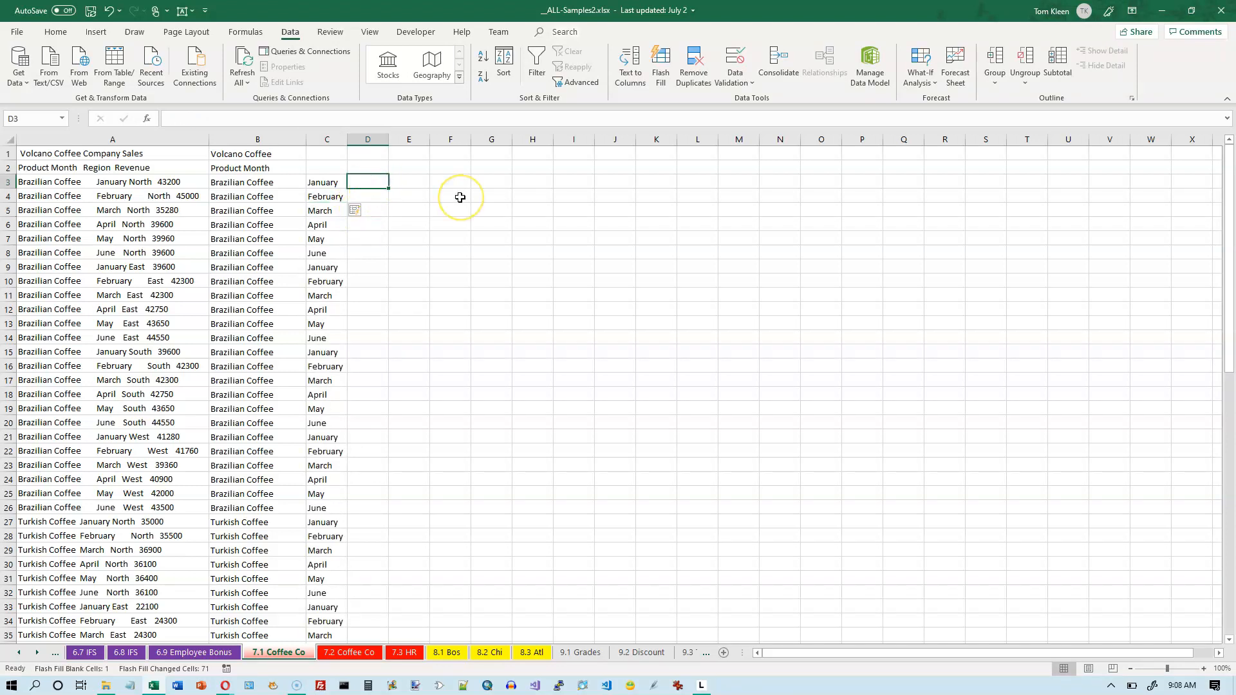
text(North)
key(Return)
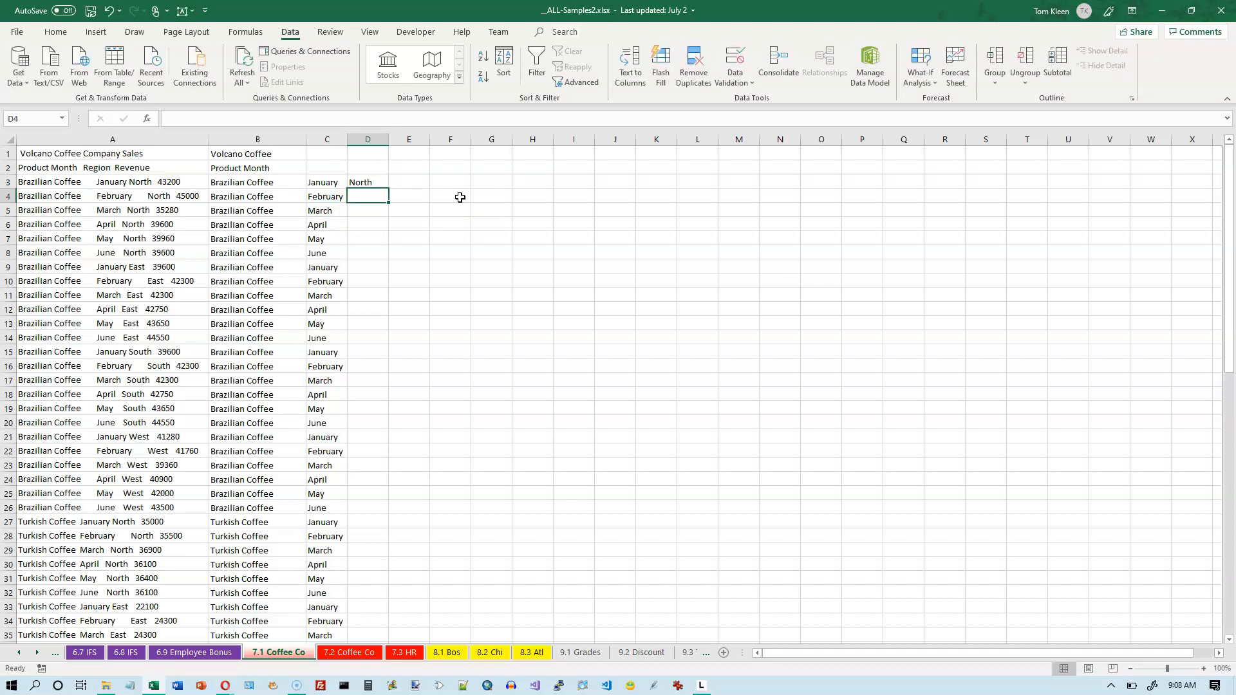
text(North)
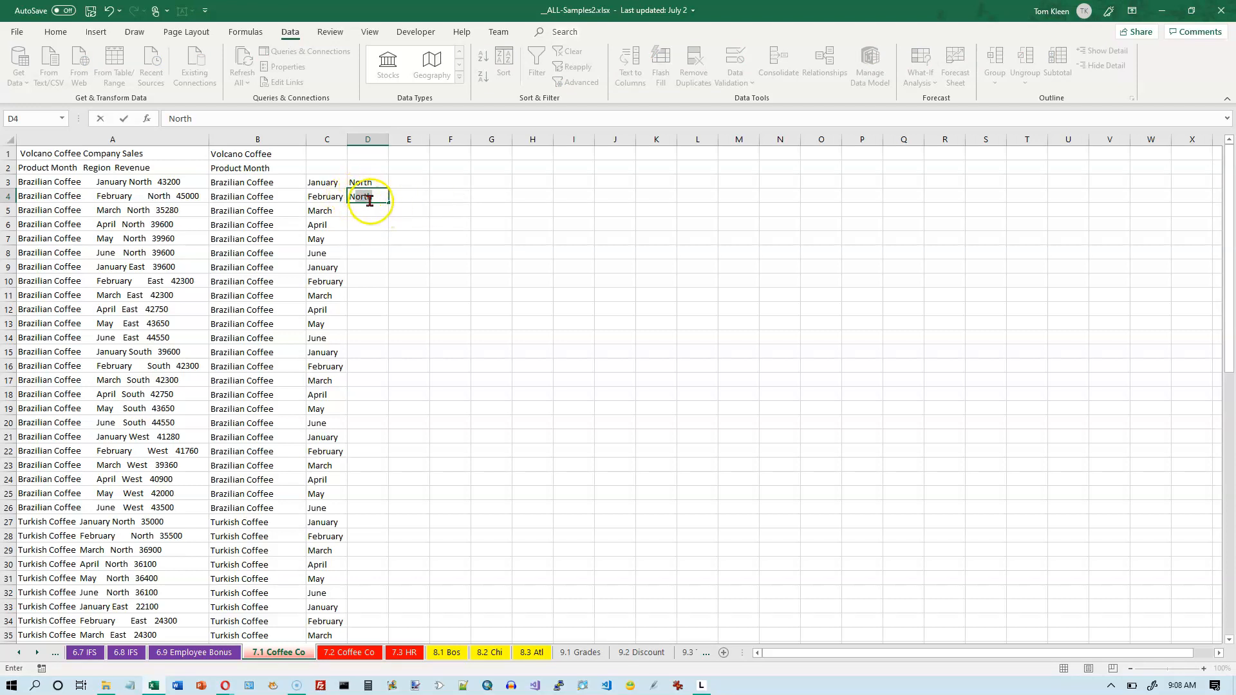
key(Return)
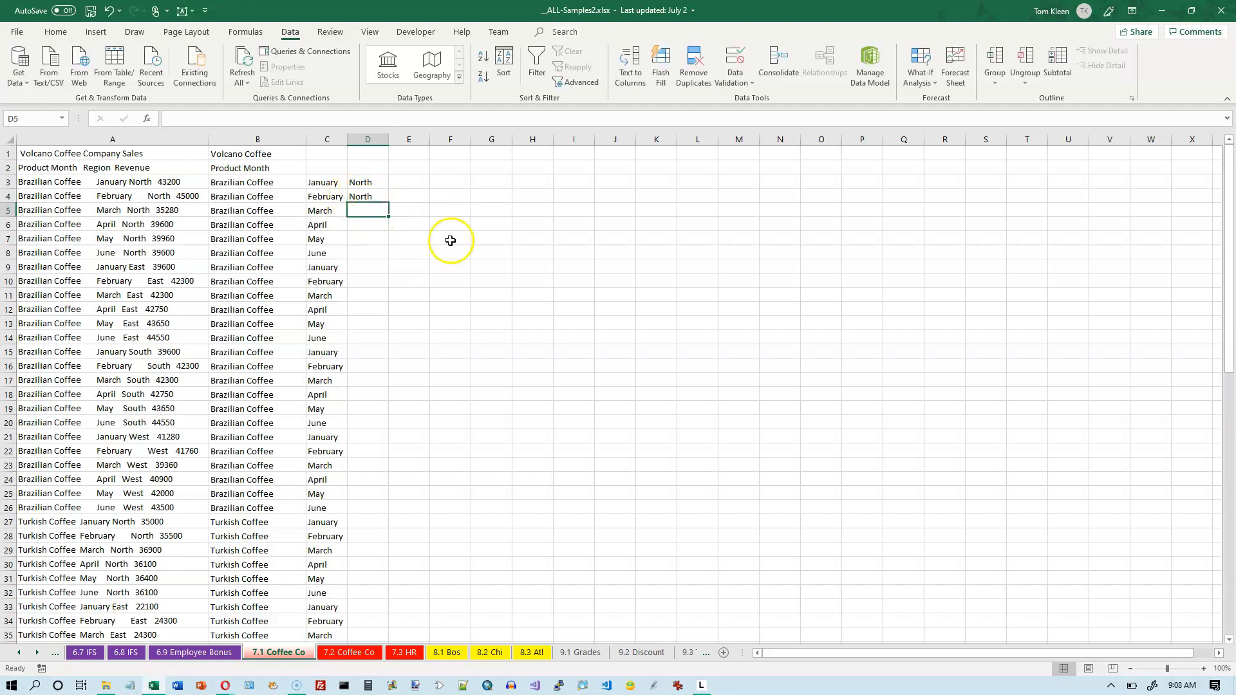
click(366, 196)
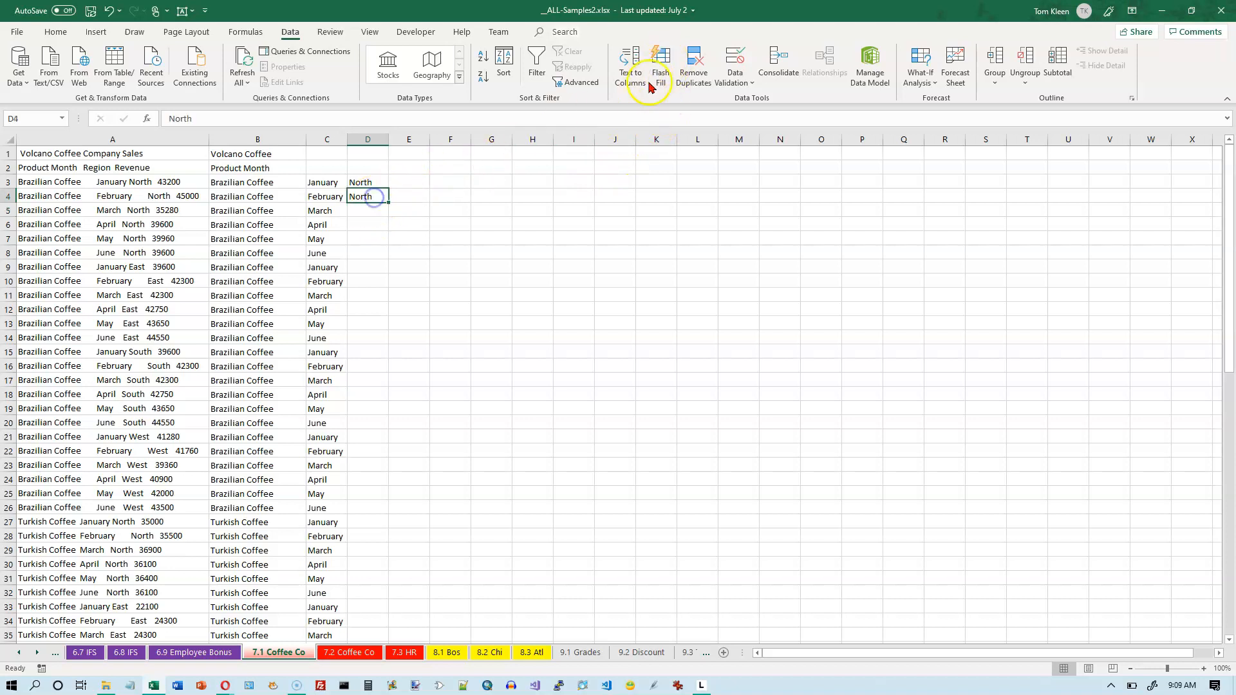
click(663, 66)
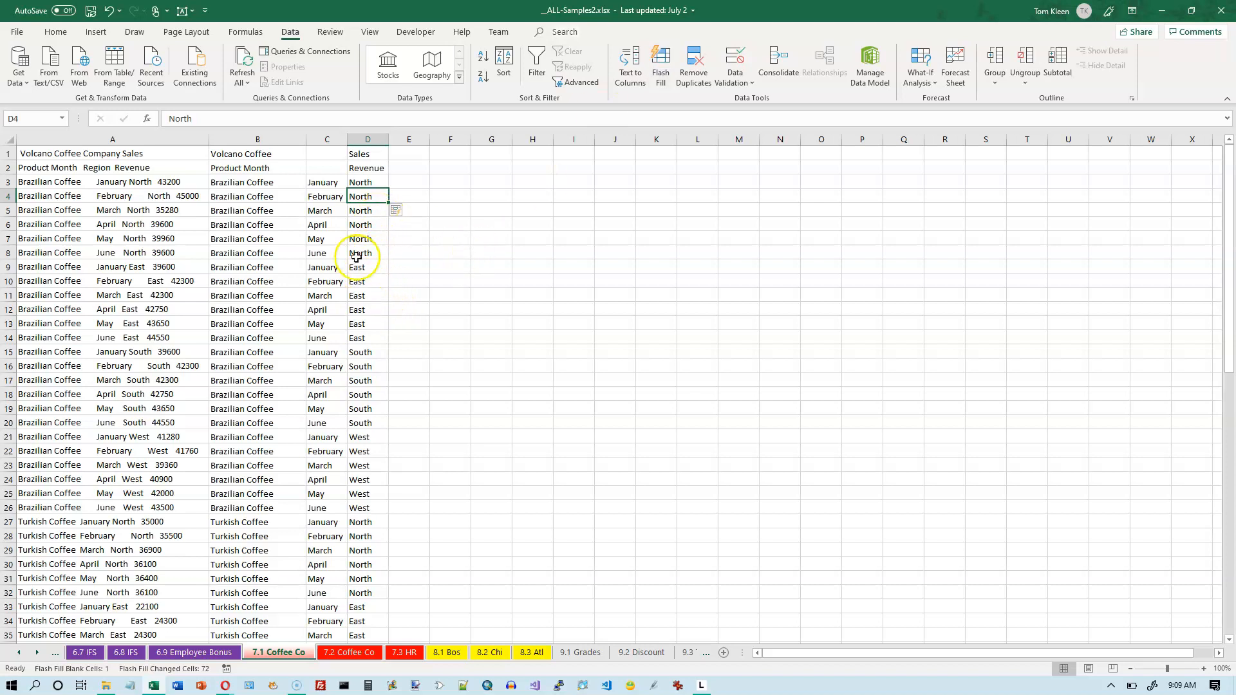
Enter 43200 in E3 and 45000 in E4, accepting the suggested Flash Fill revenues for the rest of column E.
click(331, 181)
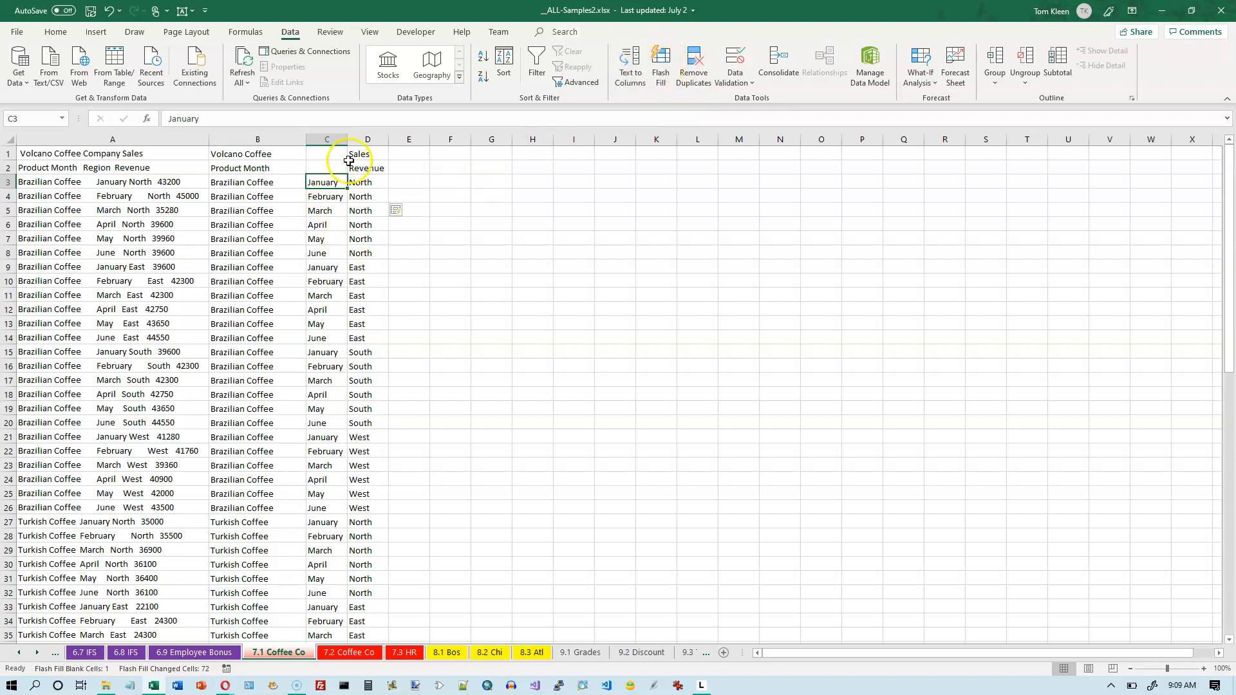
click(404, 180)
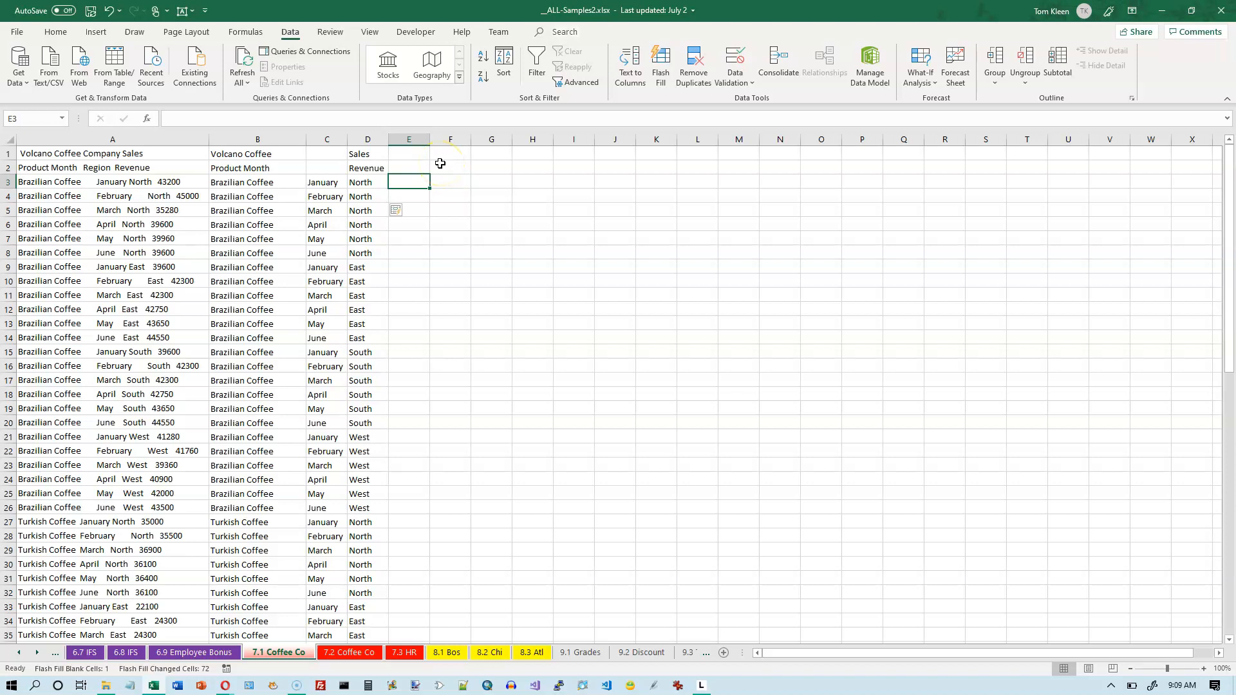
text(43200)
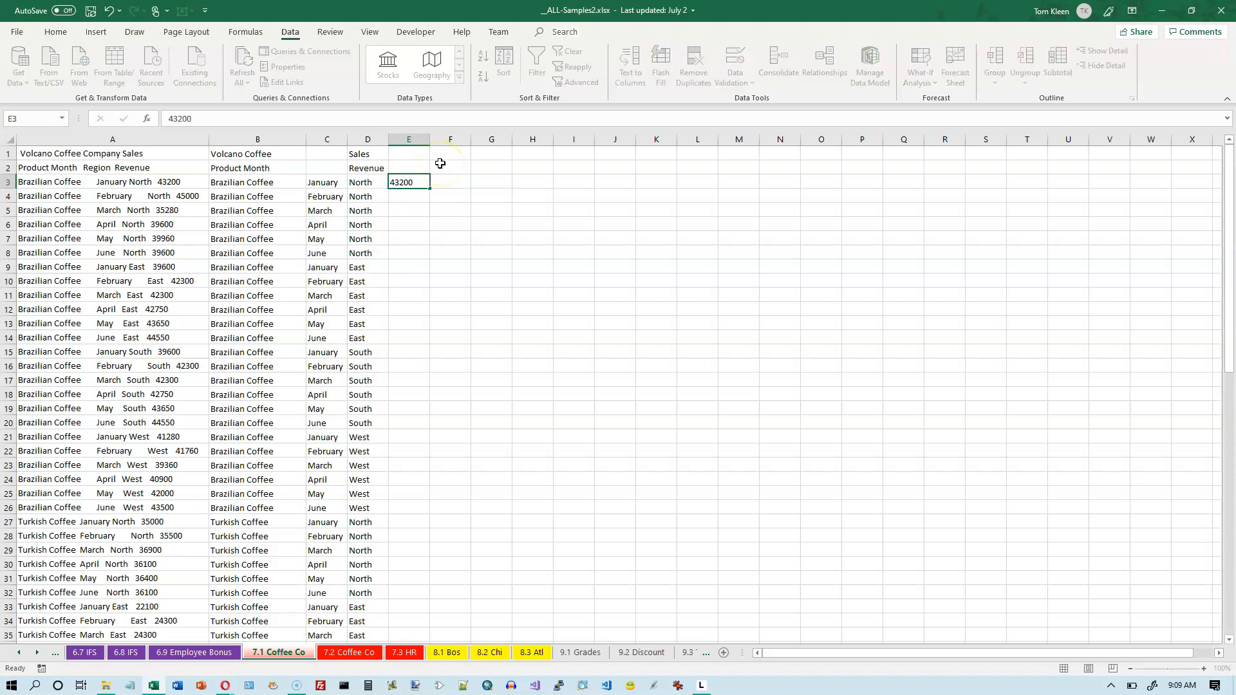
key(Return)
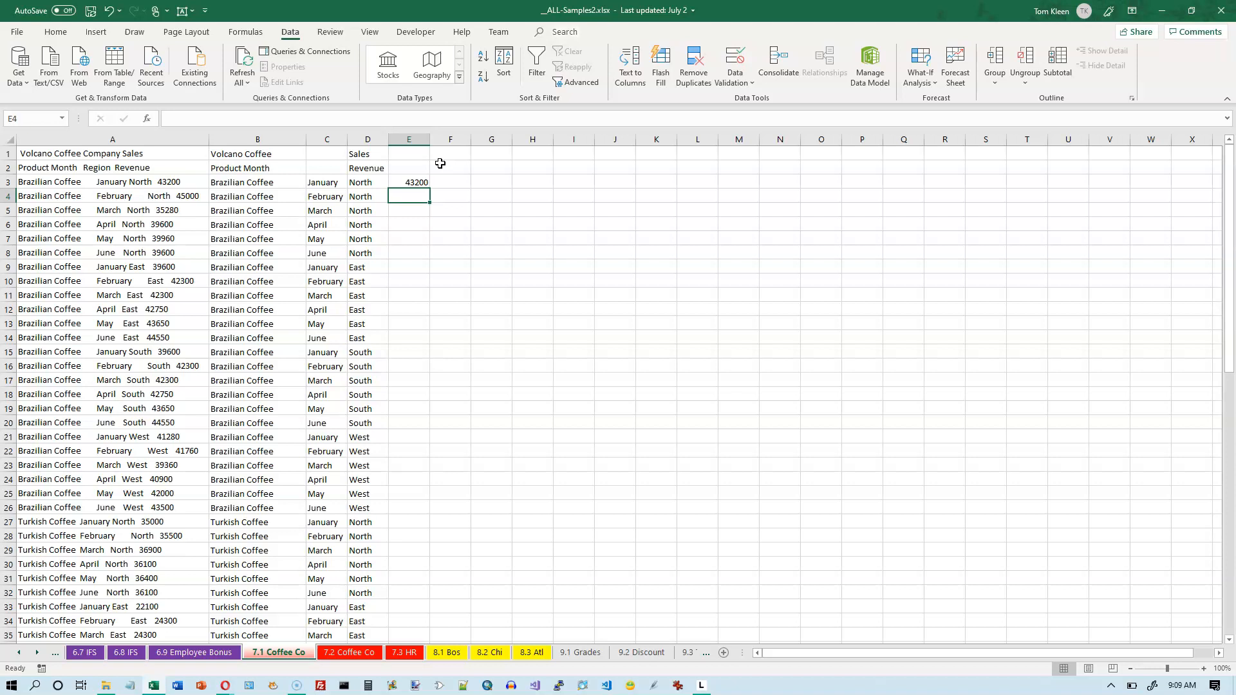
text(45000)
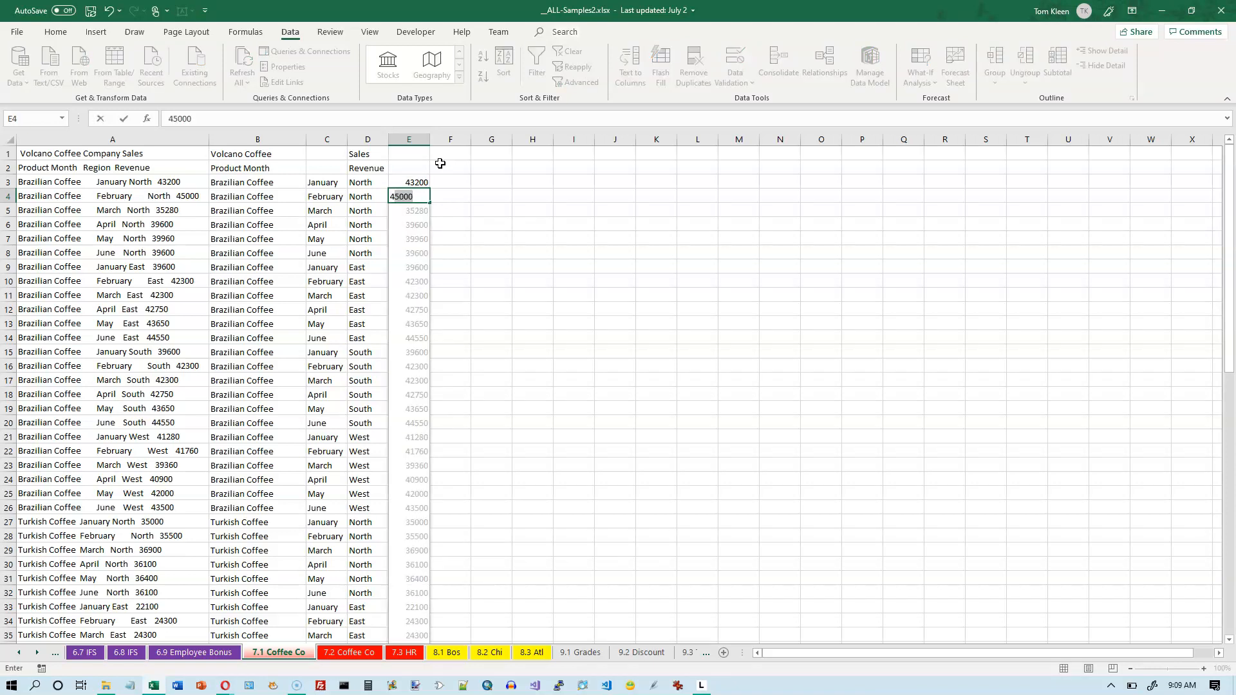
key(Return)
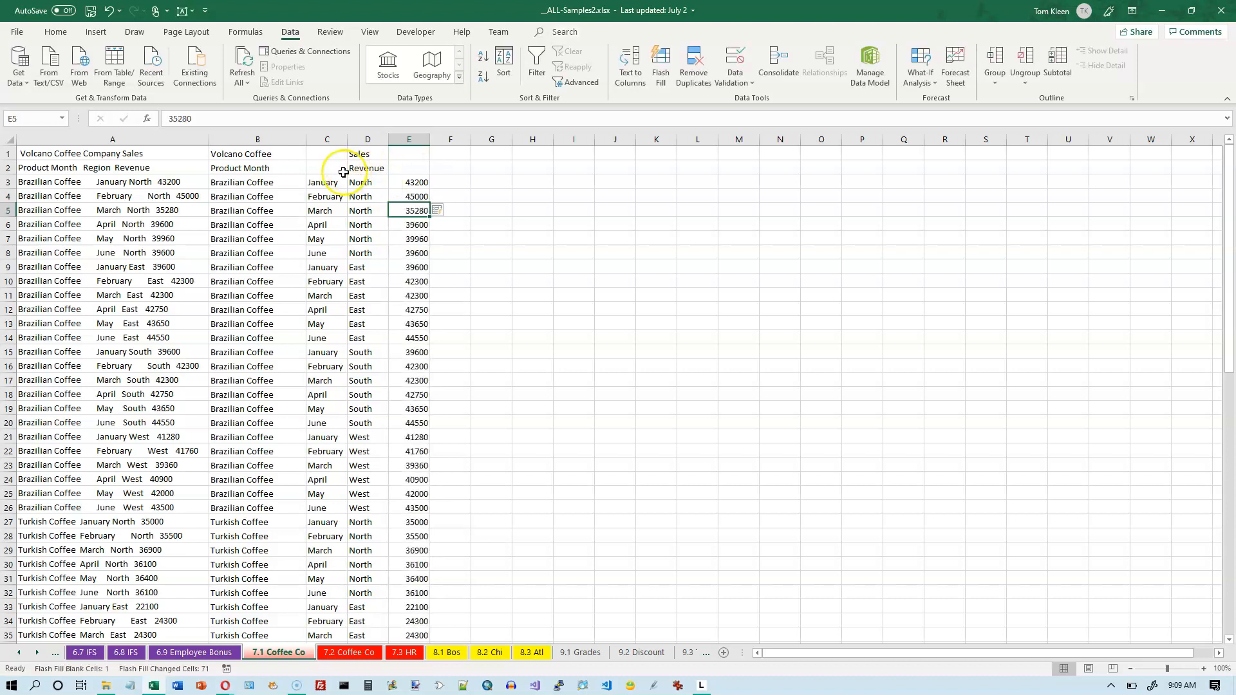
Enter the headers Product, Month, Region and Revenue in cells B2 through E2.
click(259, 166)
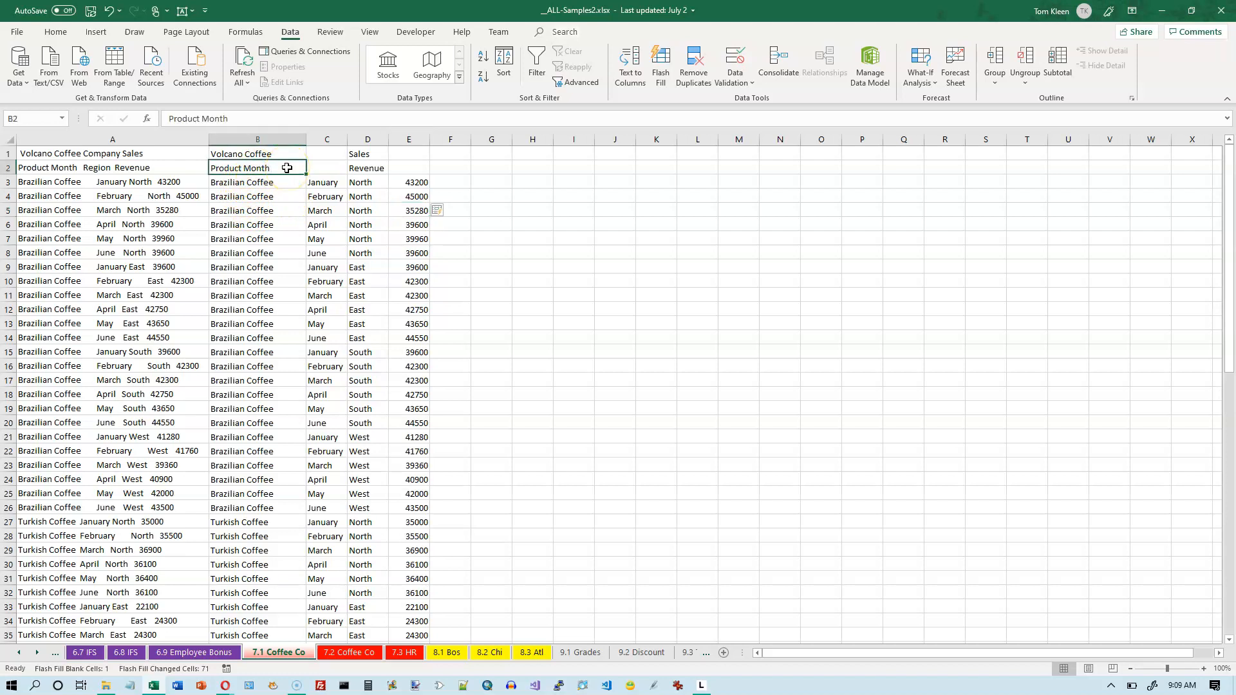
text(Product)
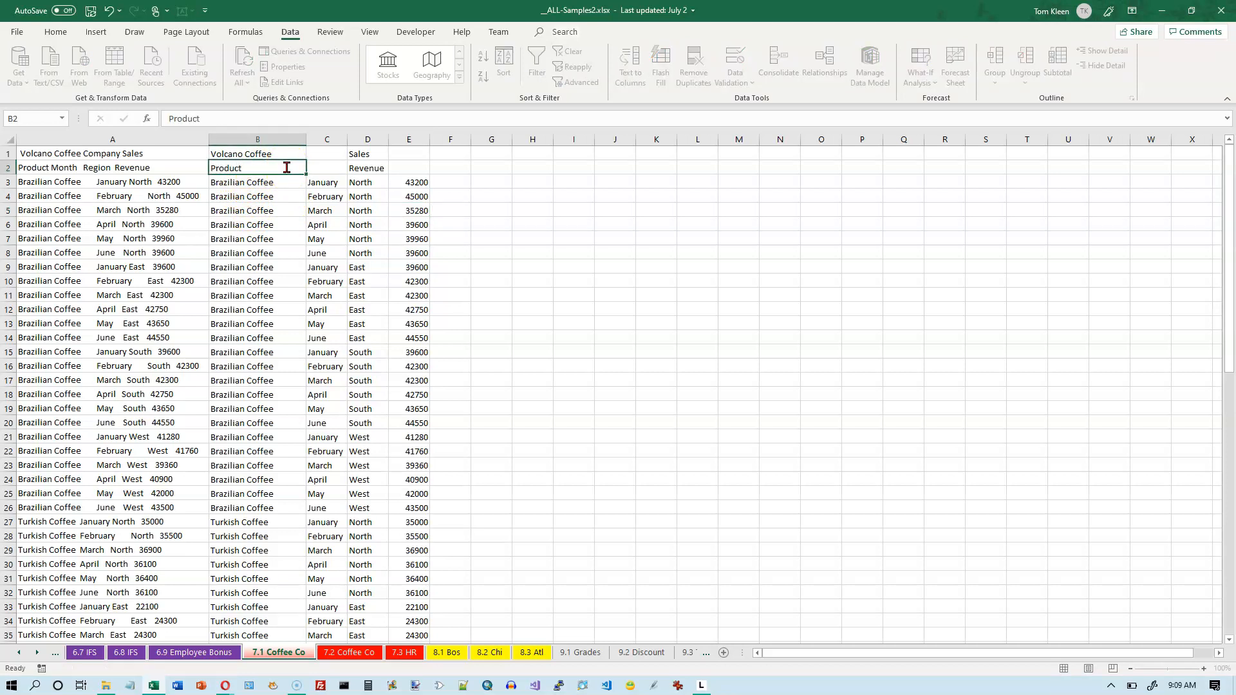
key(Tab)
text(Month)
key(Tab)
text(R)
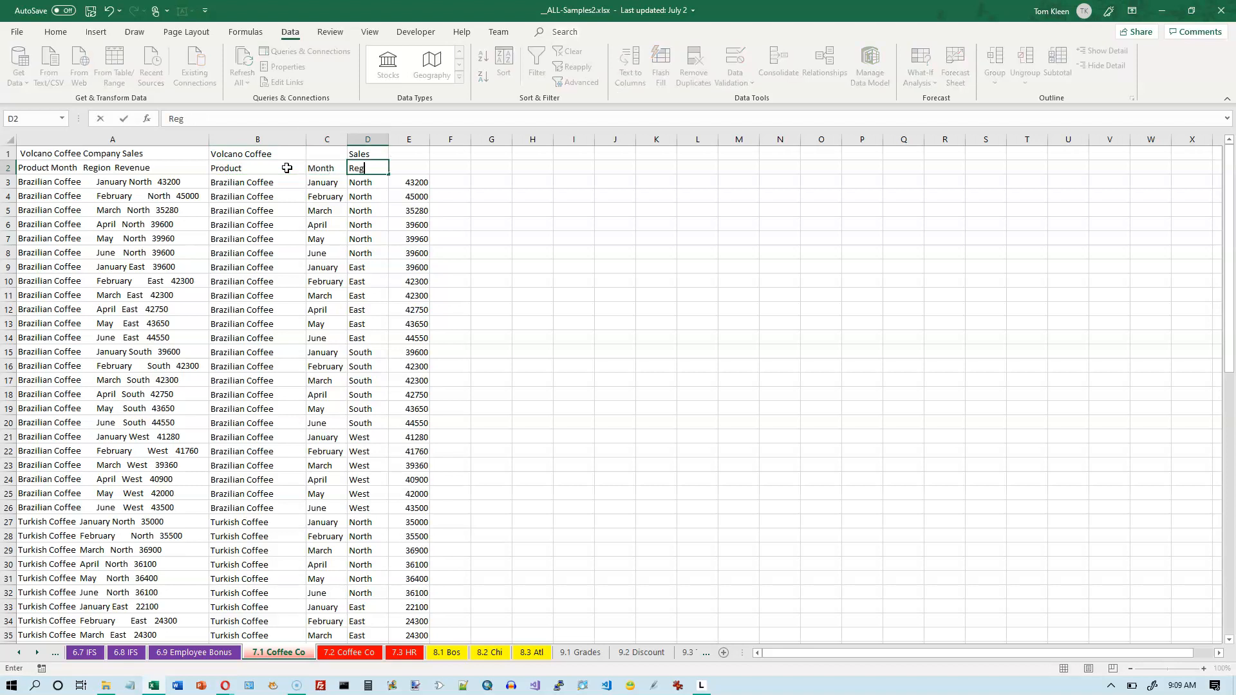
key(Tab)
text(R)
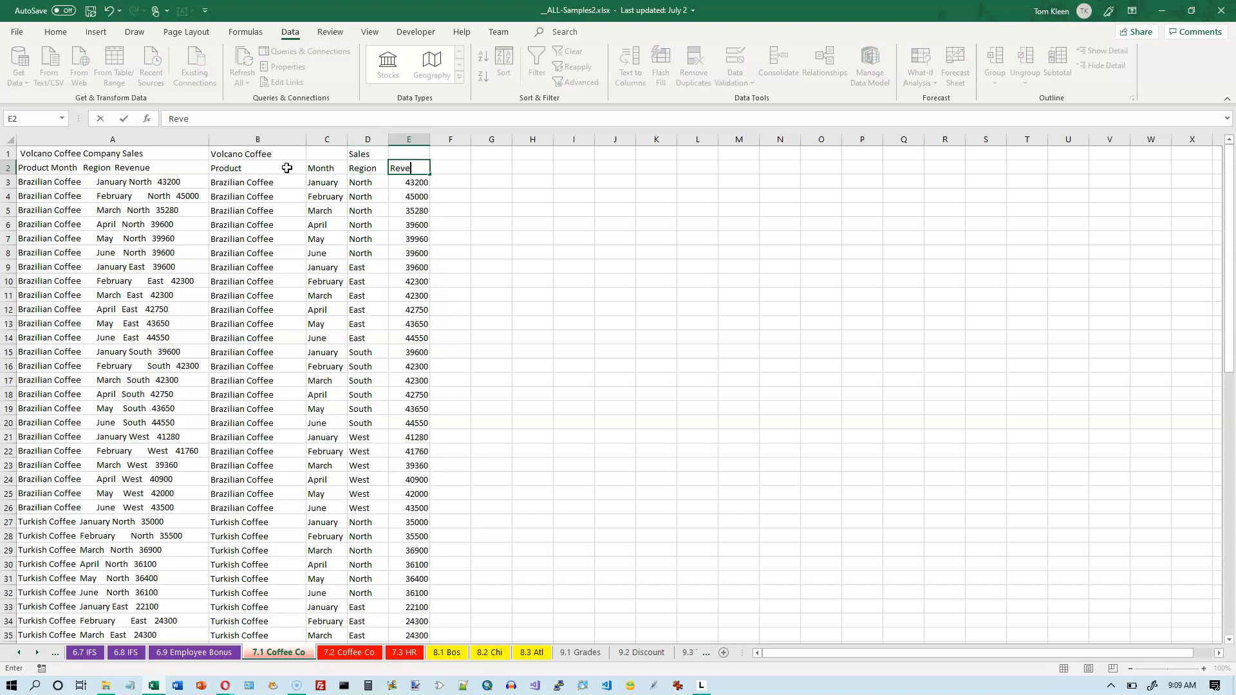
text(evenue)
key(Return)
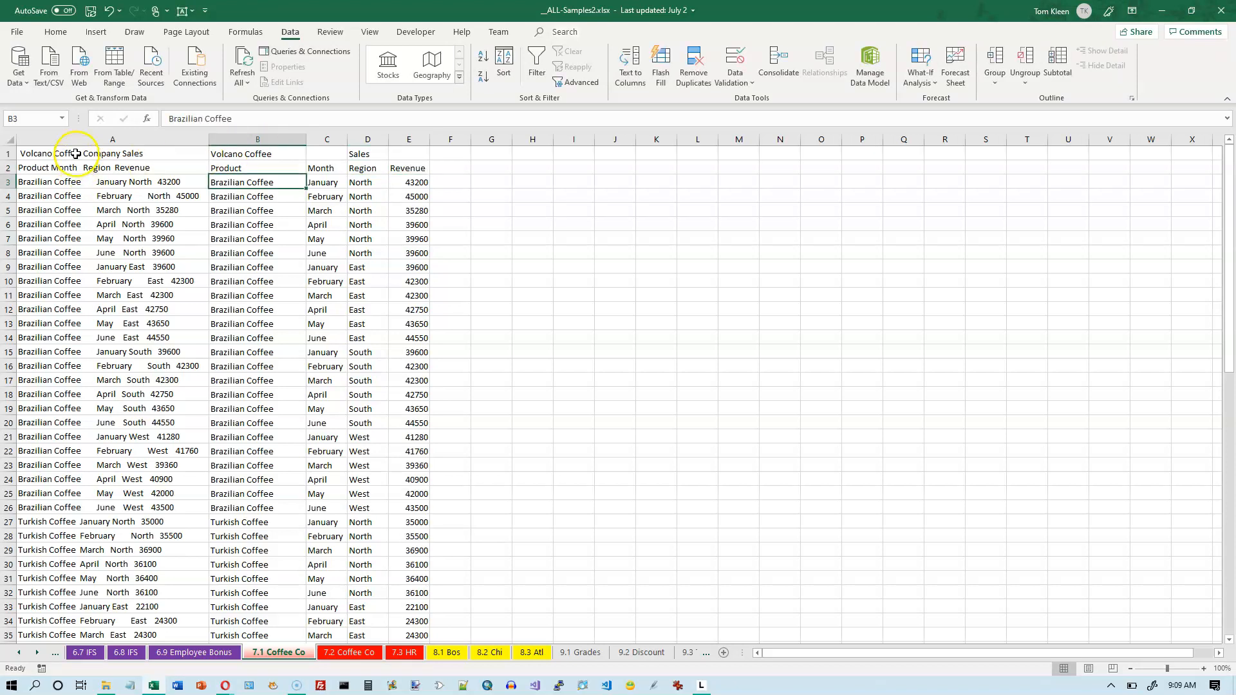
Move the separated table, headers included, from columns B through E to start at A2, replacing the original combined text.
drag(222, 169, 402, 607)
scroll(372, 476, up, 7)
scroll(372, 476, up, 6)
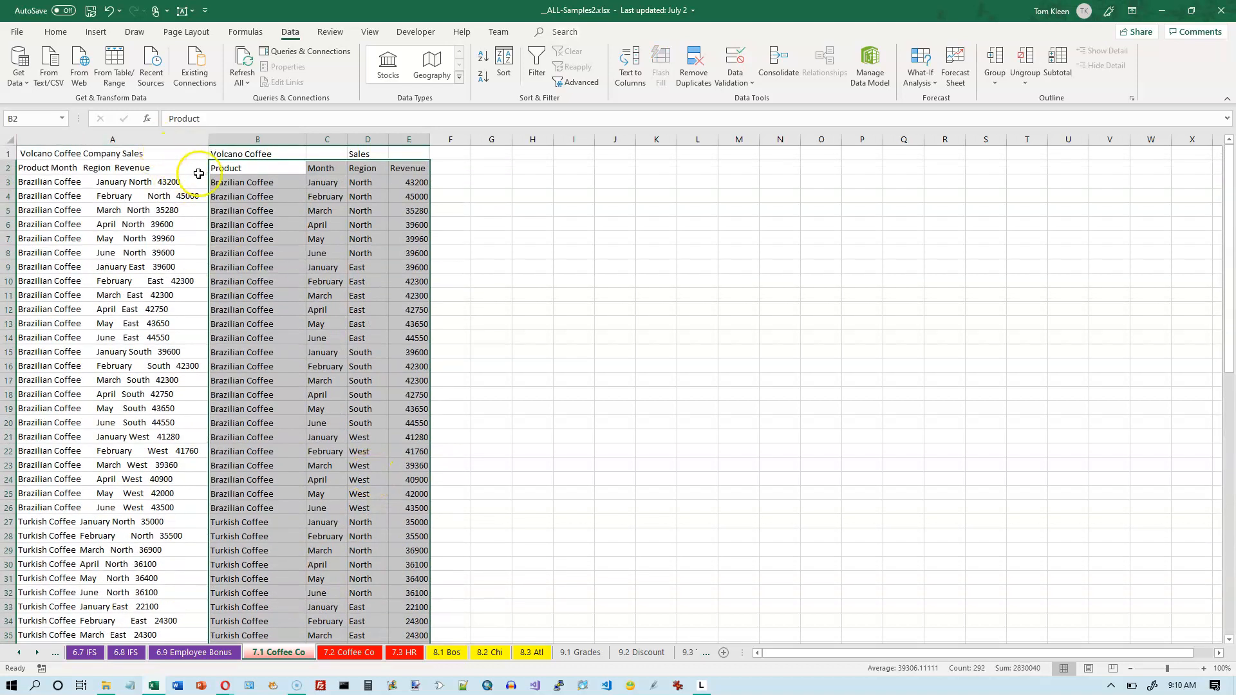
drag(207, 171, 88, 171)
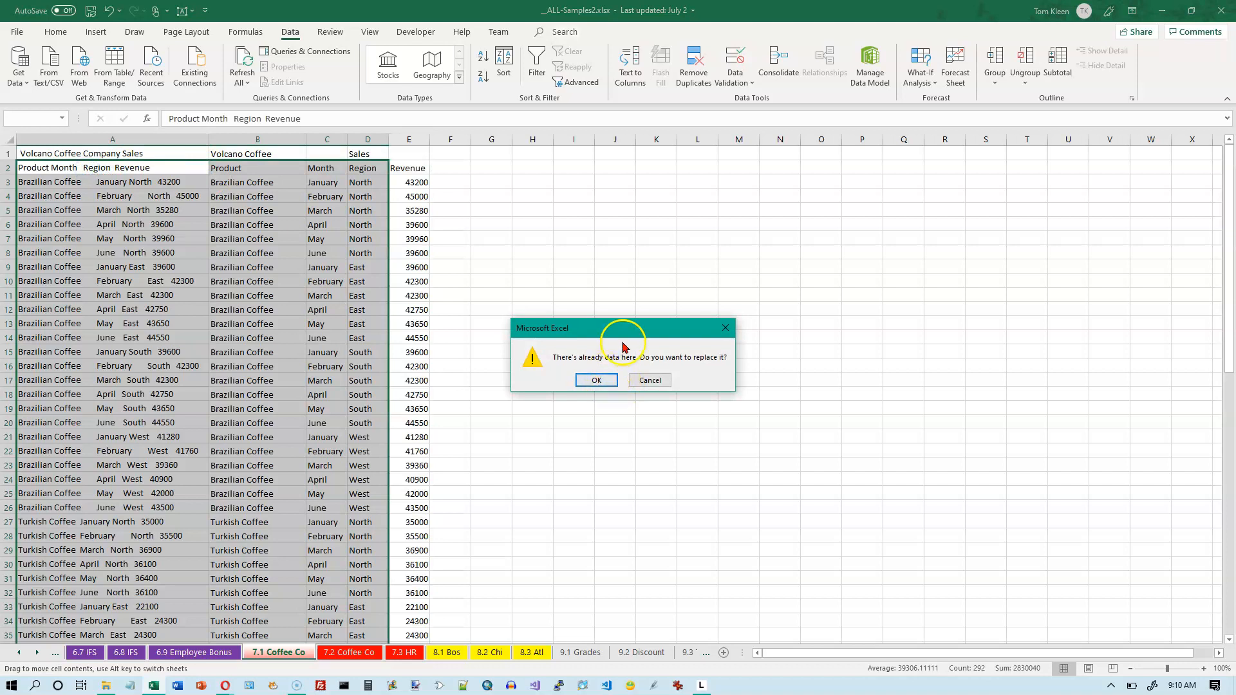
click(602, 380)
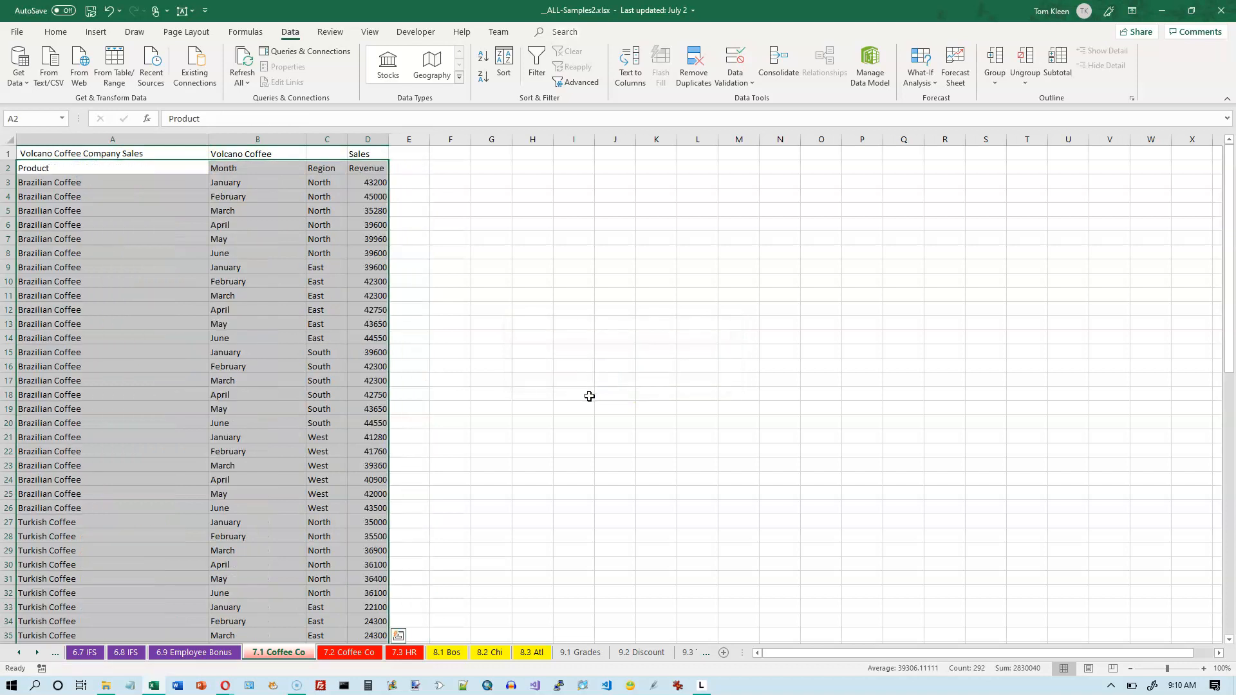
Narrow column A to suit the product names and clear the leftover title fragments from B1:D1.
drag(207, 138, 291, 152)
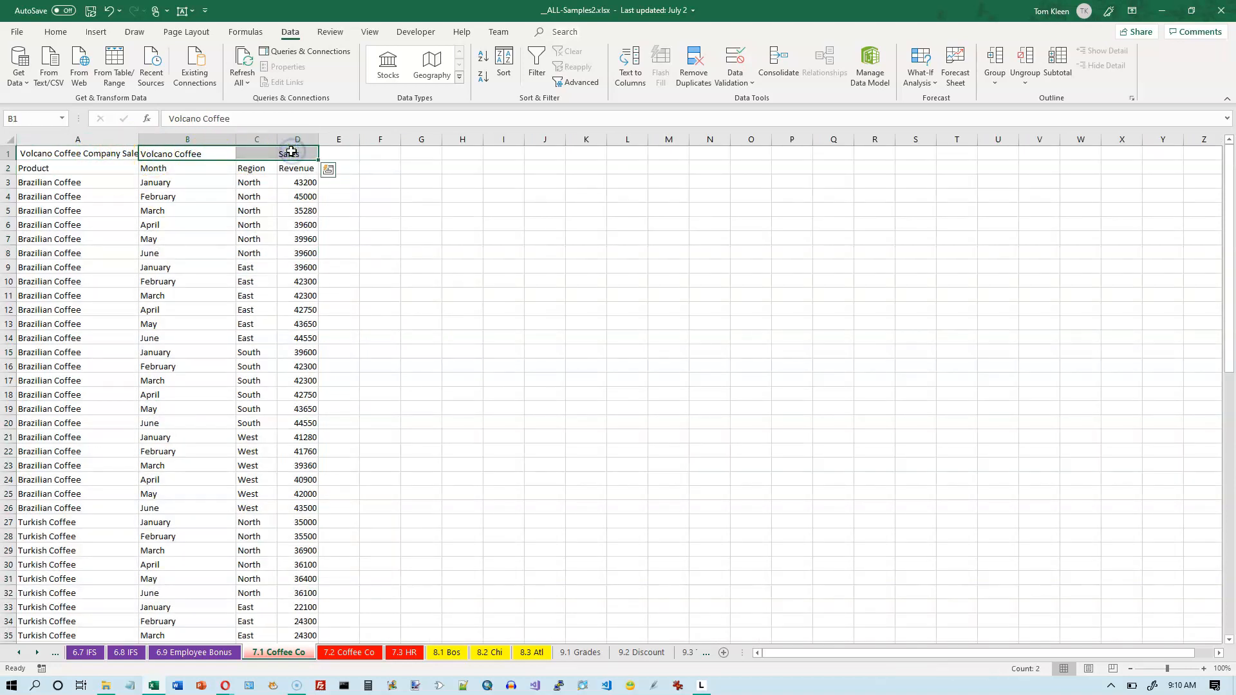
key(Delete)
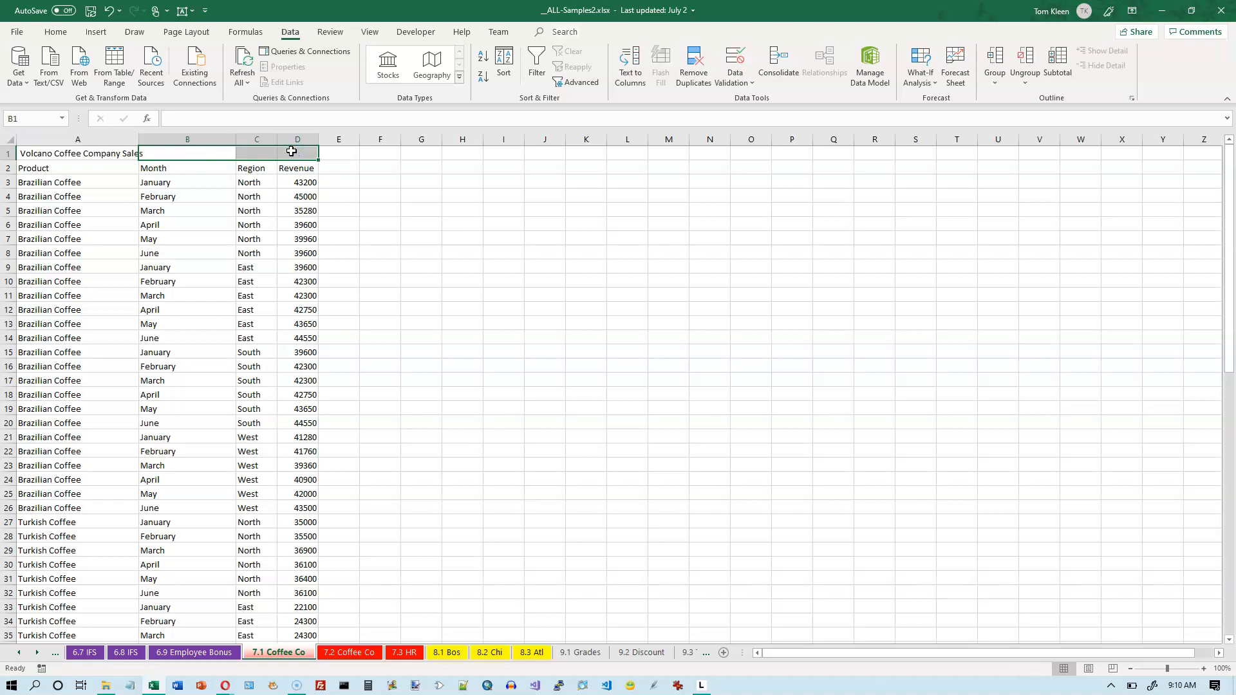
click(88, 169)
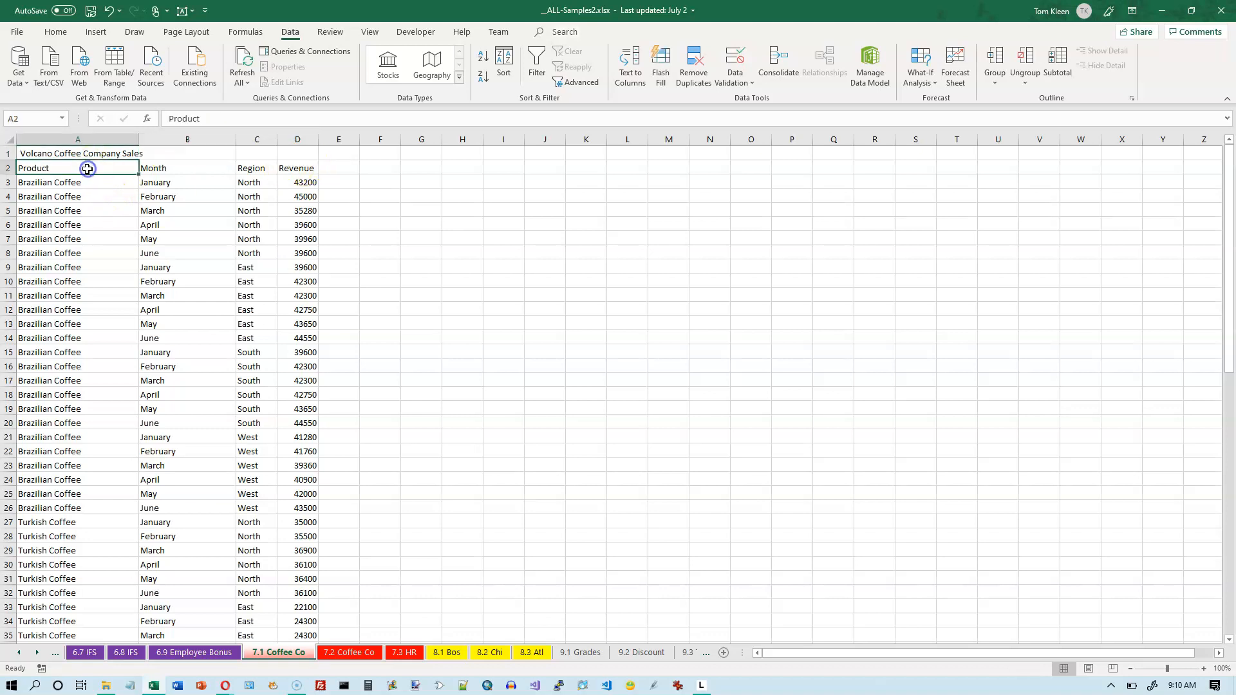
Apply the Title cell style to the Volcano Coffee Company Sales heading across A1:D1.
drag(58, 153, 294, 157)
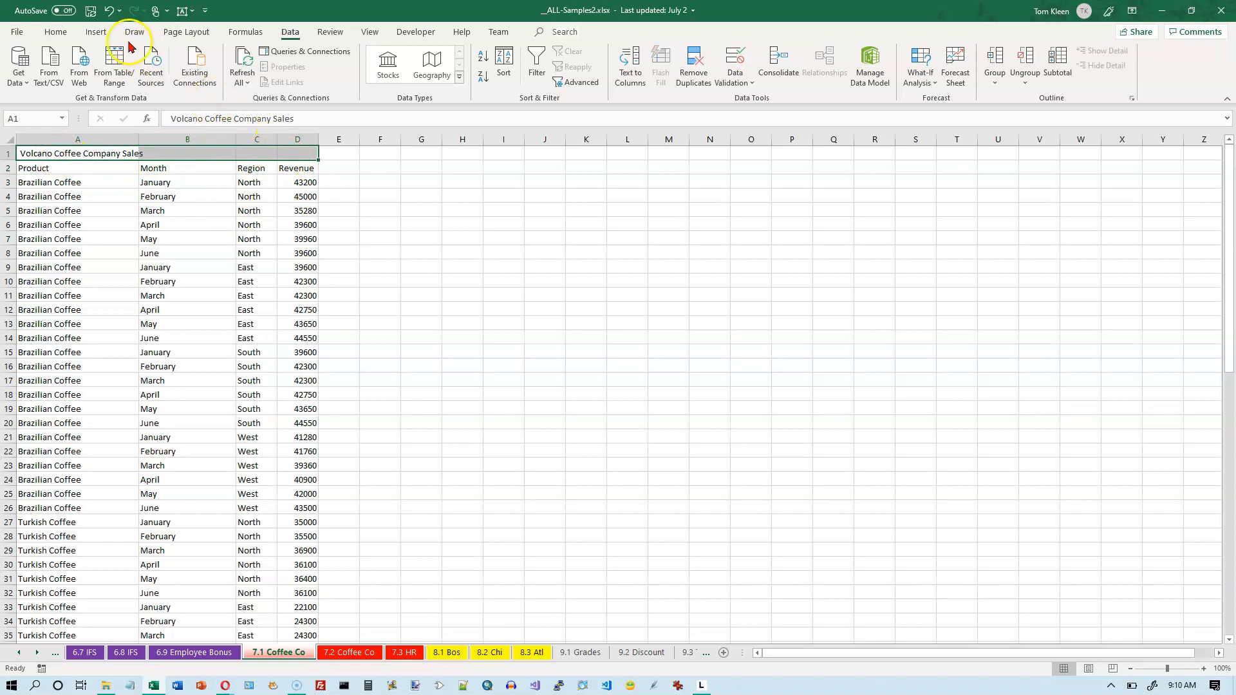
click(56, 31)
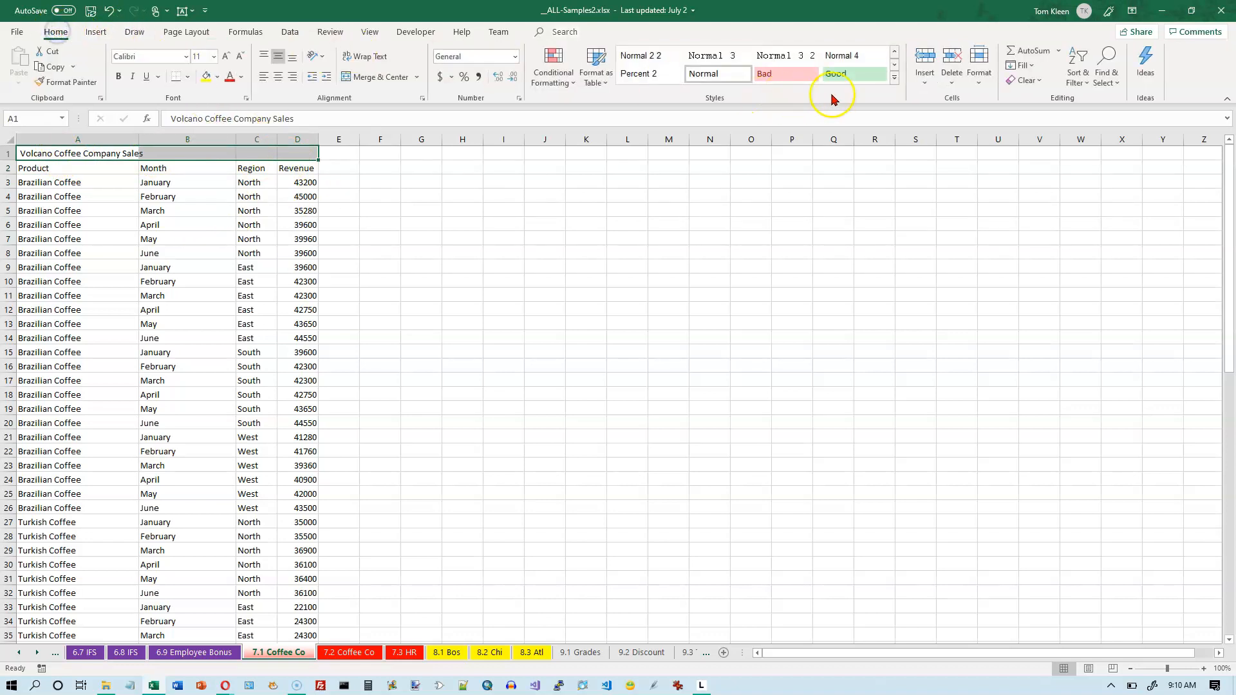
click(894, 79)
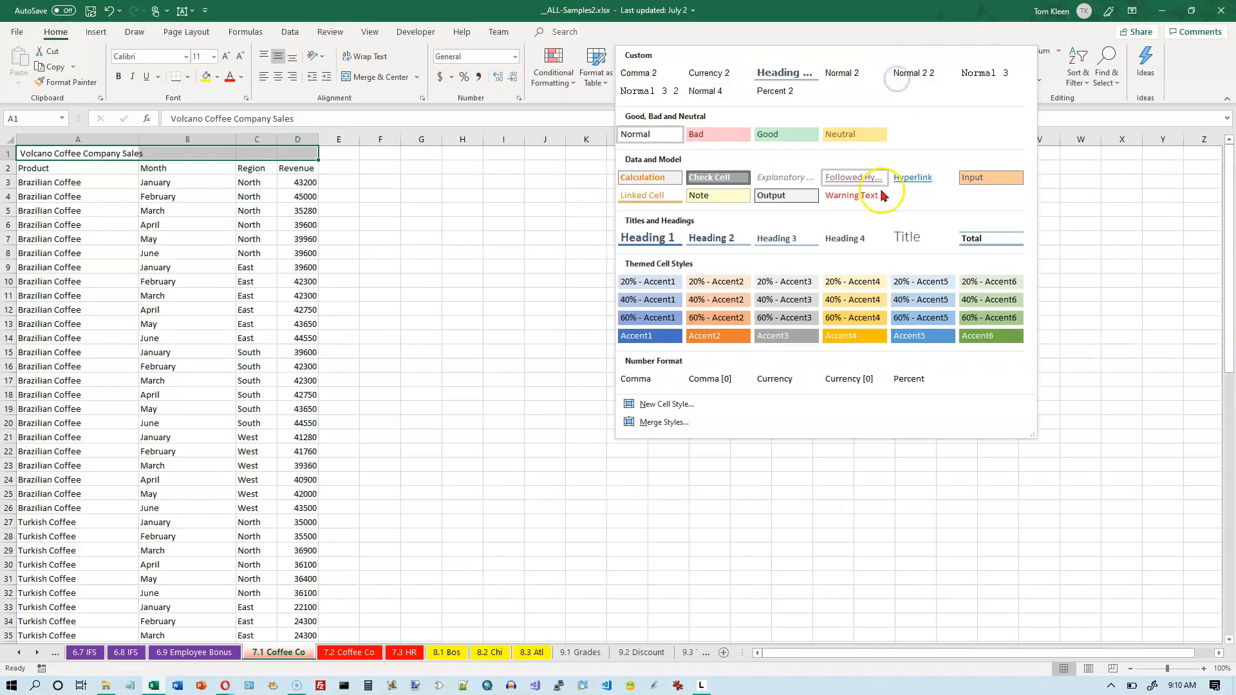
click(907, 237)
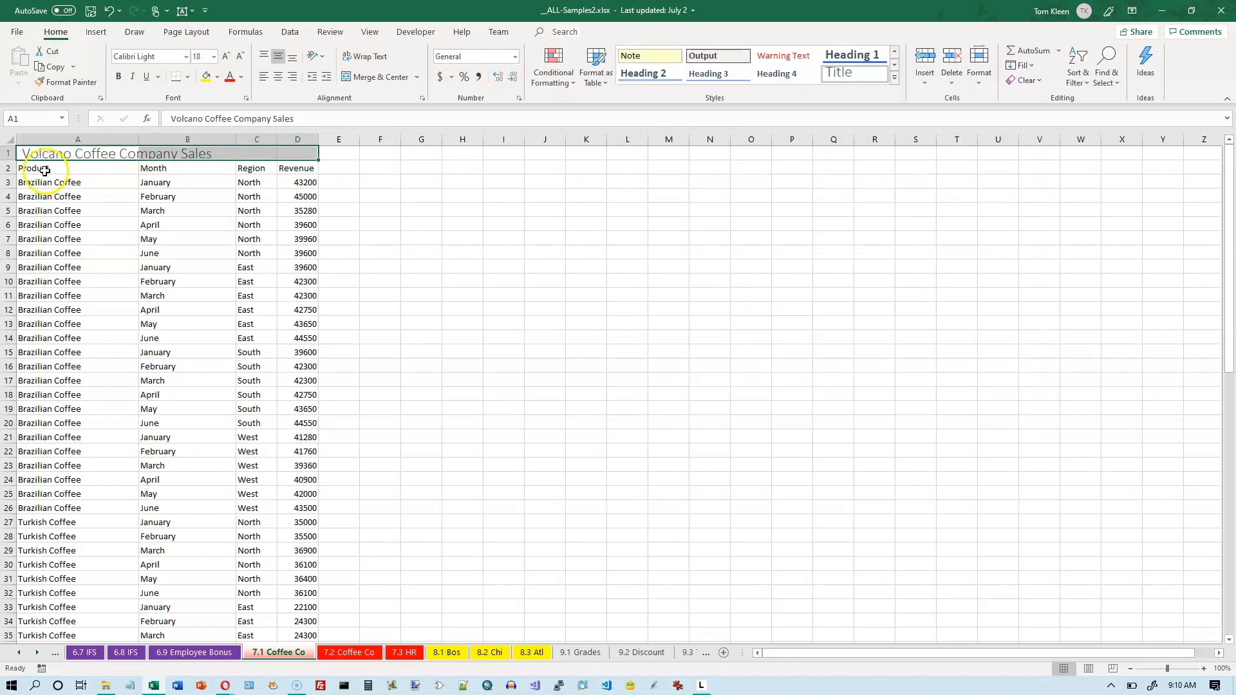
Apply the Heading 2 cell style to the column headers in A2:D2.
drag(9, 159, 281, 172)
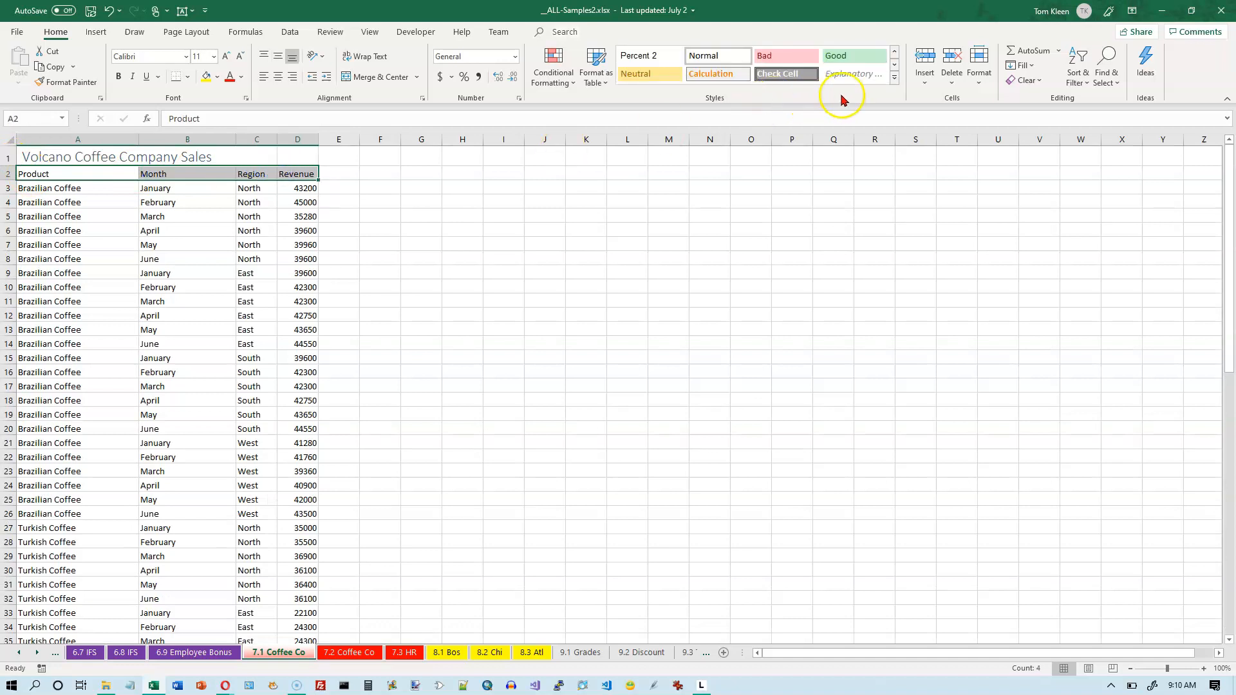
click(896, 78)
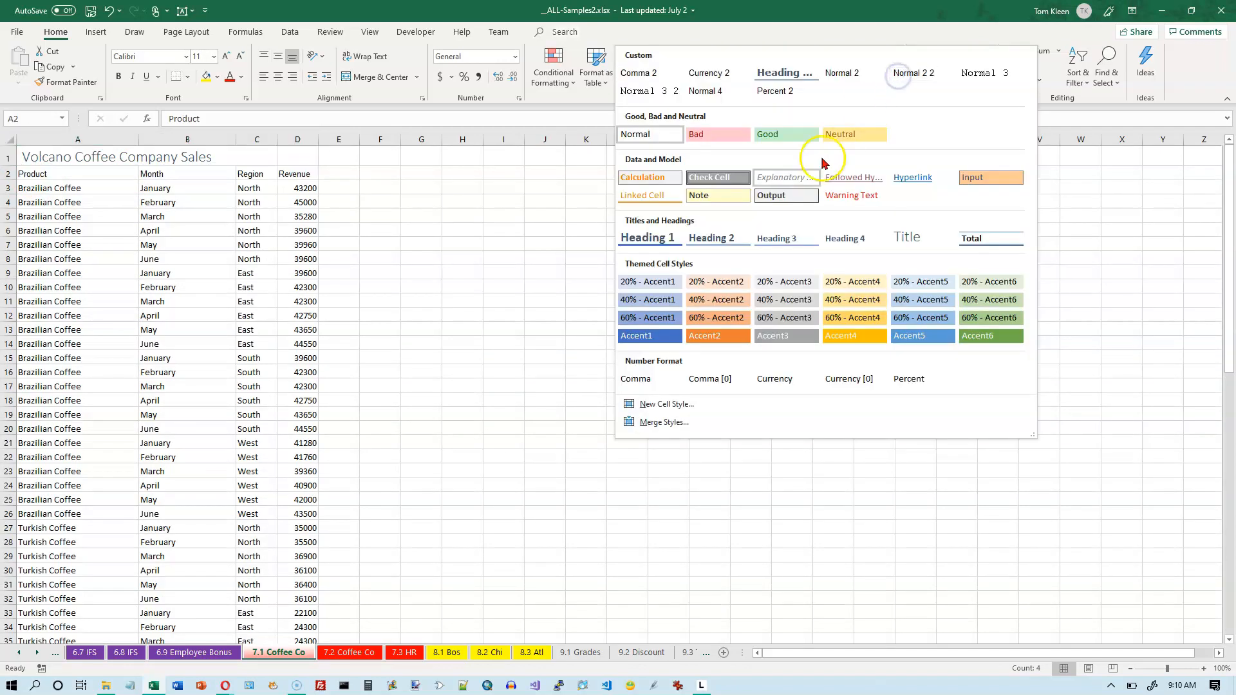
click(721, 239)
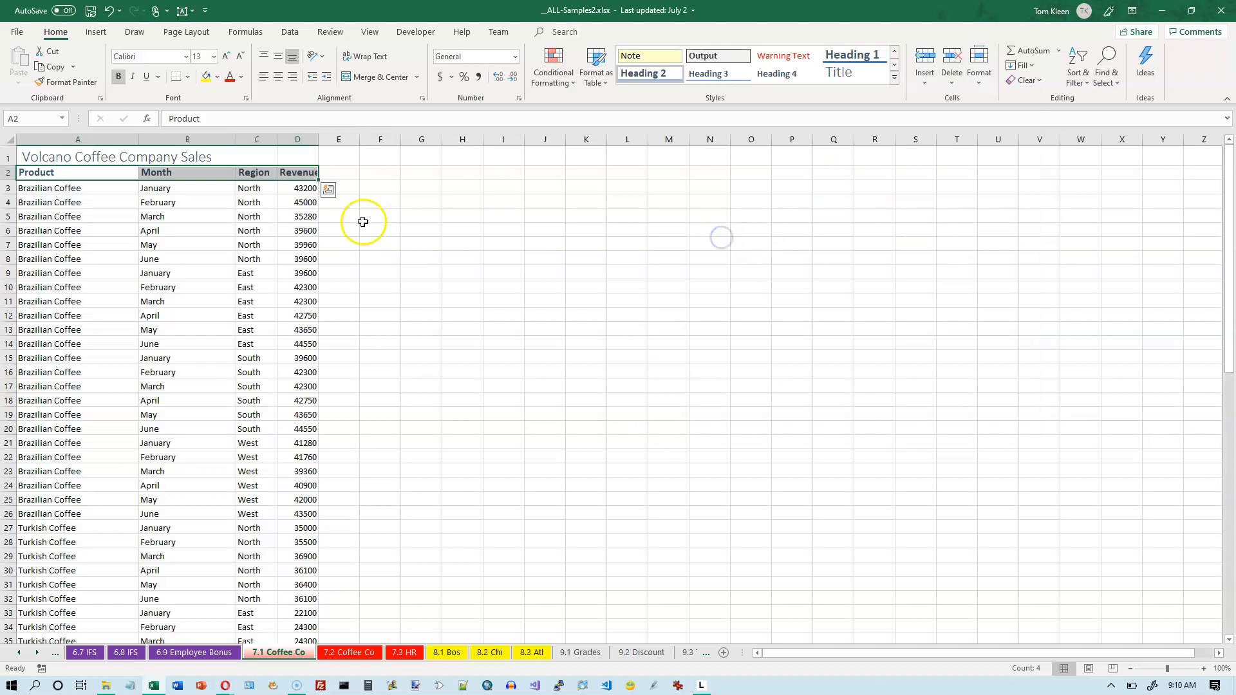
Format the Revenue column as dollar accounting values with no decimal places, and select the Product header cell.
click(296, 139)
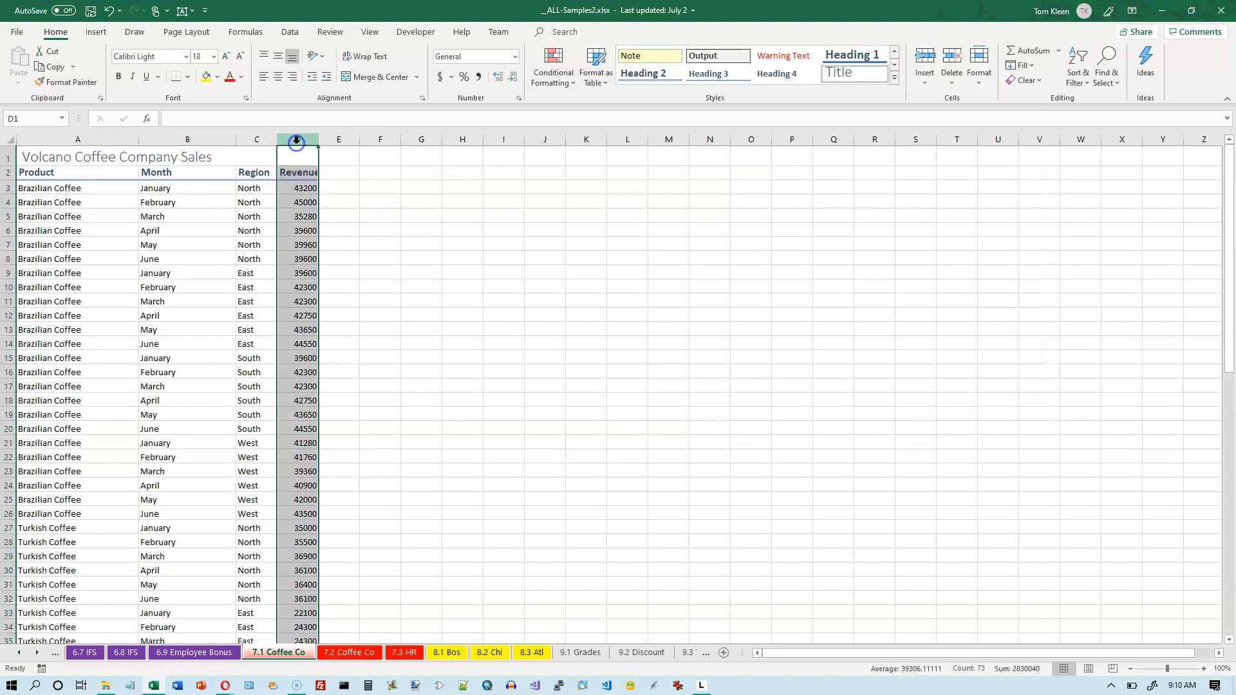
click(440, 76)
click(513, 78)
click(513, 77)
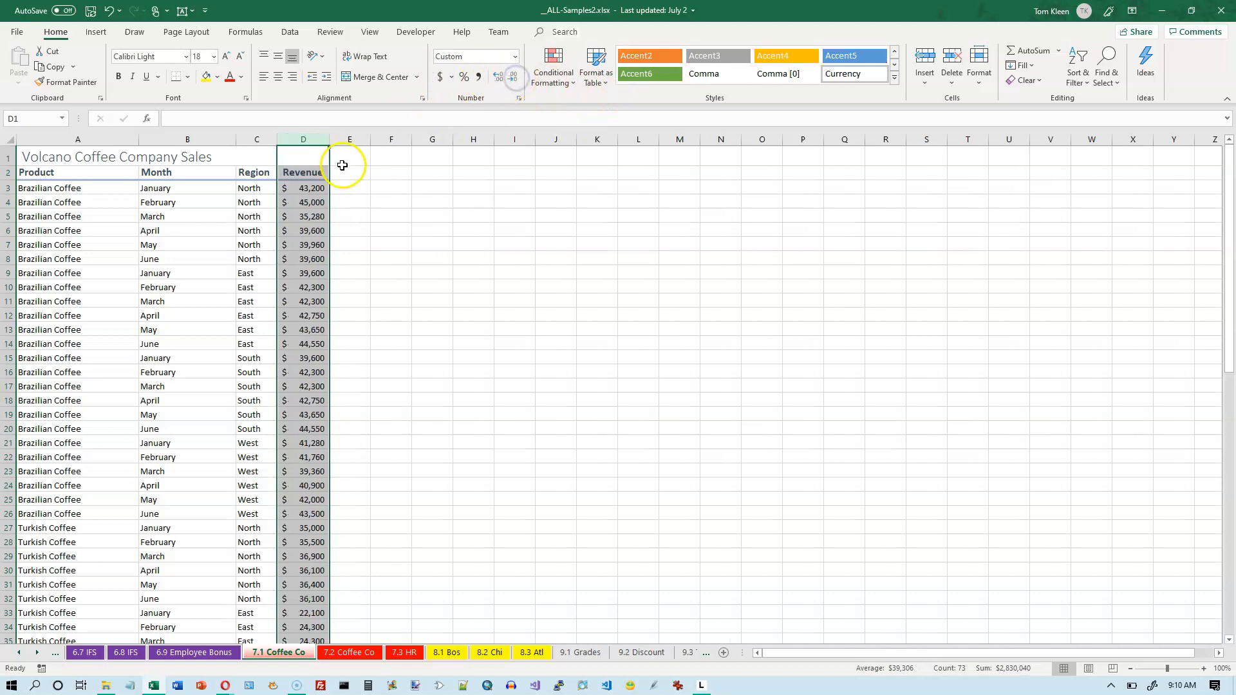
click(51, 175)
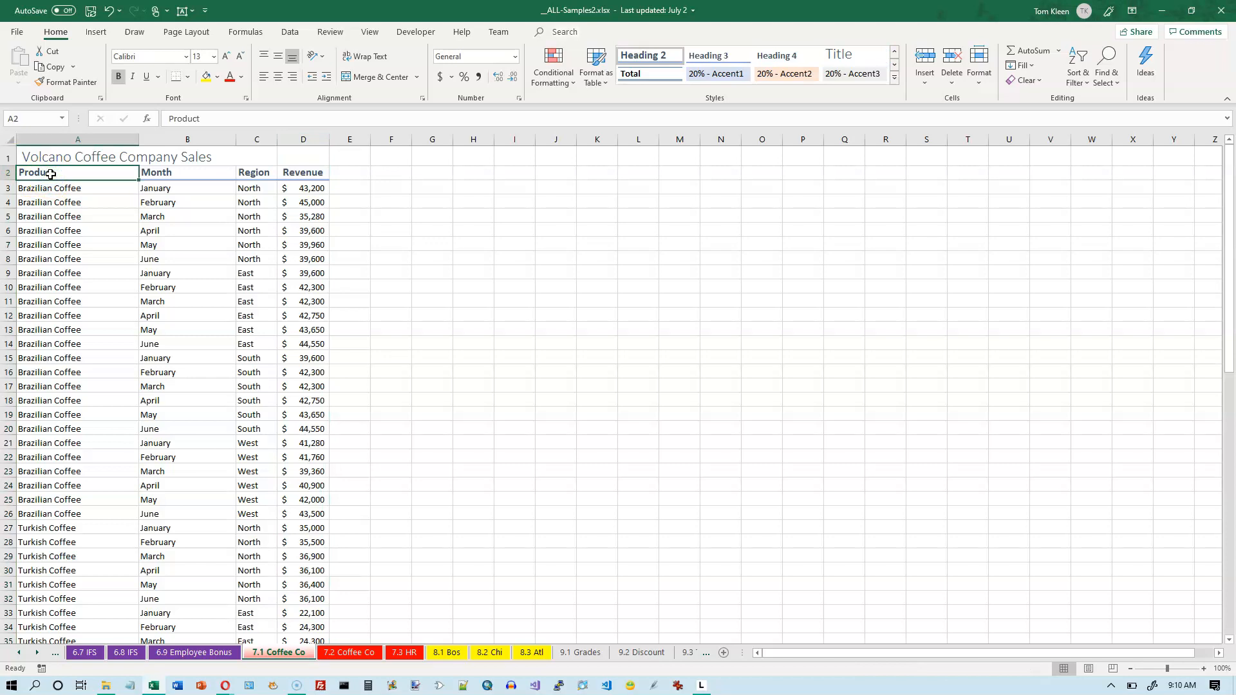
click(61, 175)
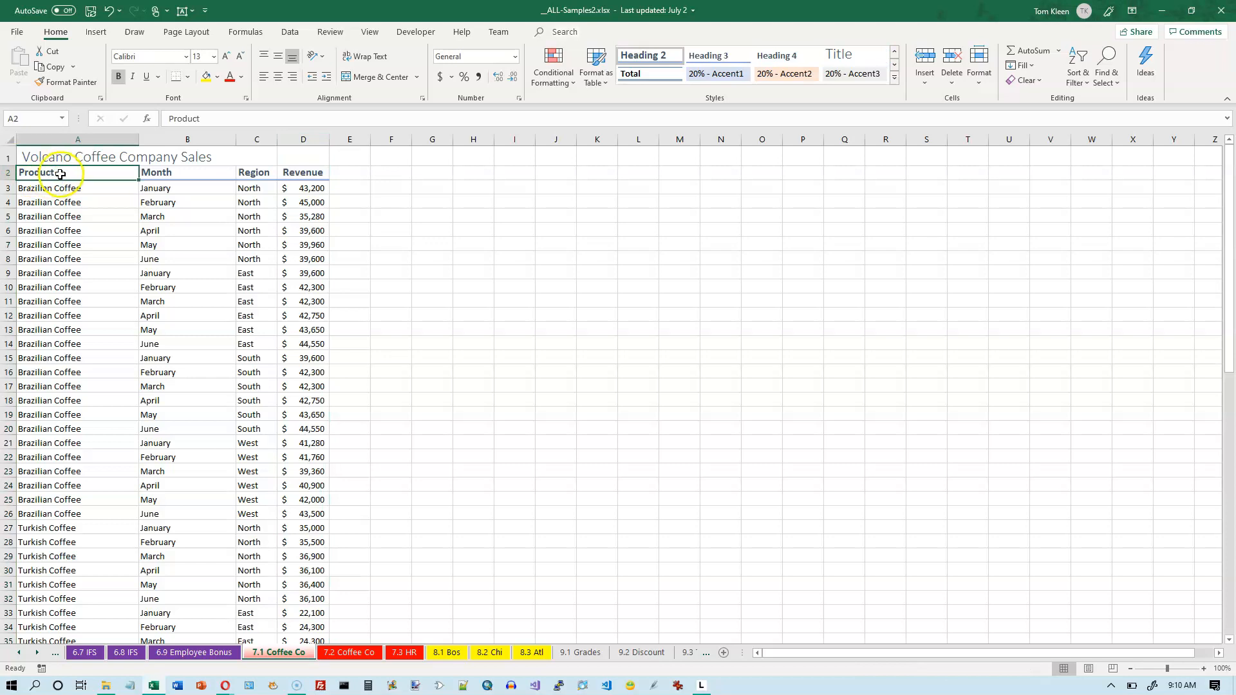